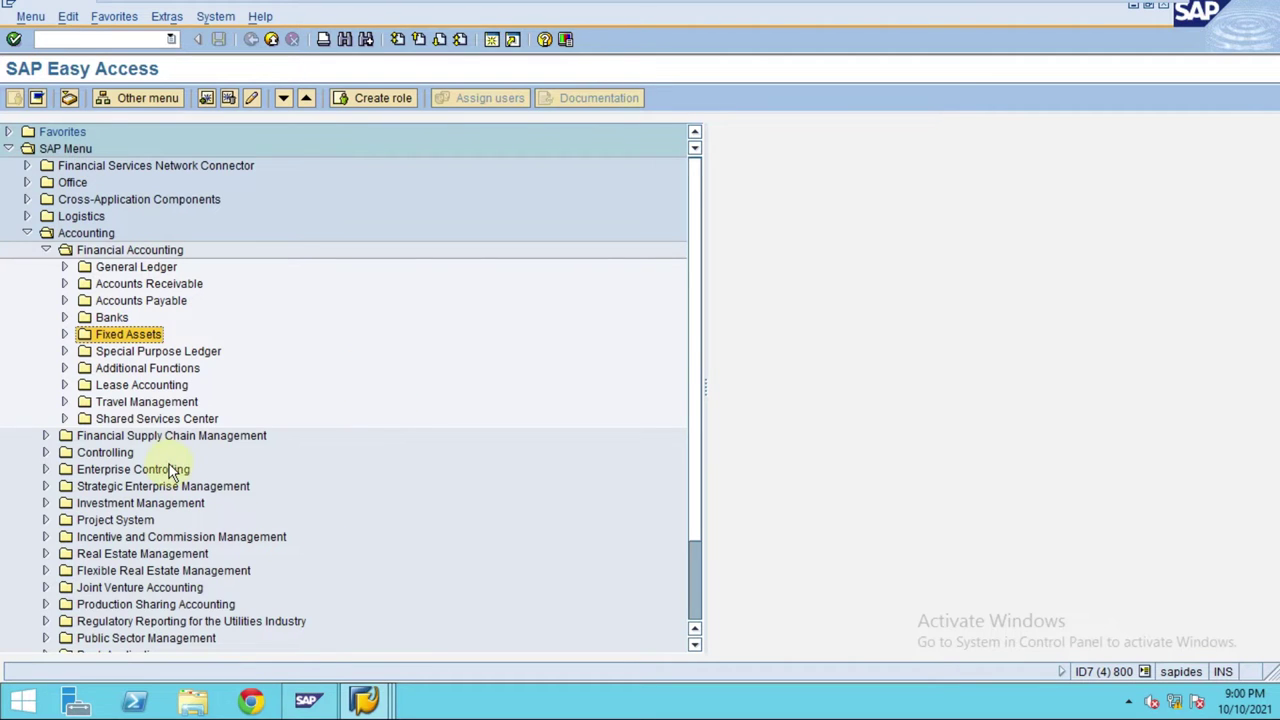
Step: Expand Fixed Assets > Asset > Change in the Easy Access menu and select AS02 - Asset
click(63, 334)
click(83, 353)
click(83, 353)
click(84, 369)
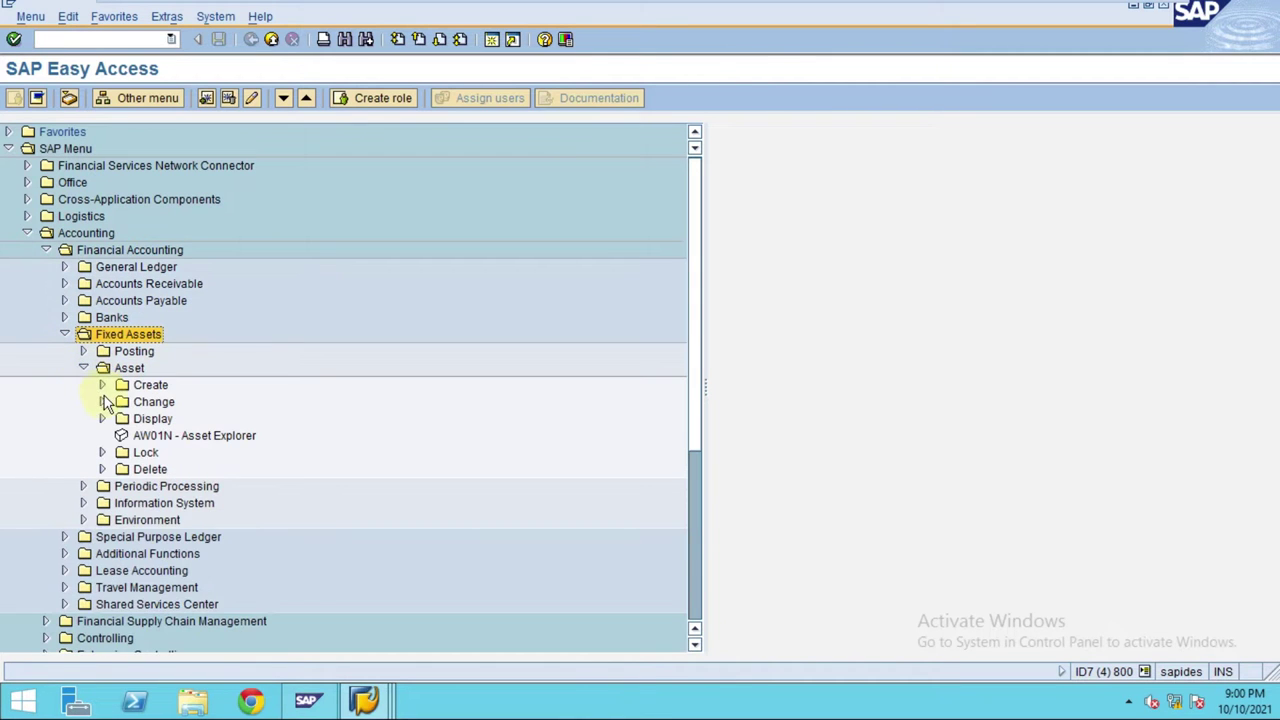
click(102, 401)
click(137, 419)
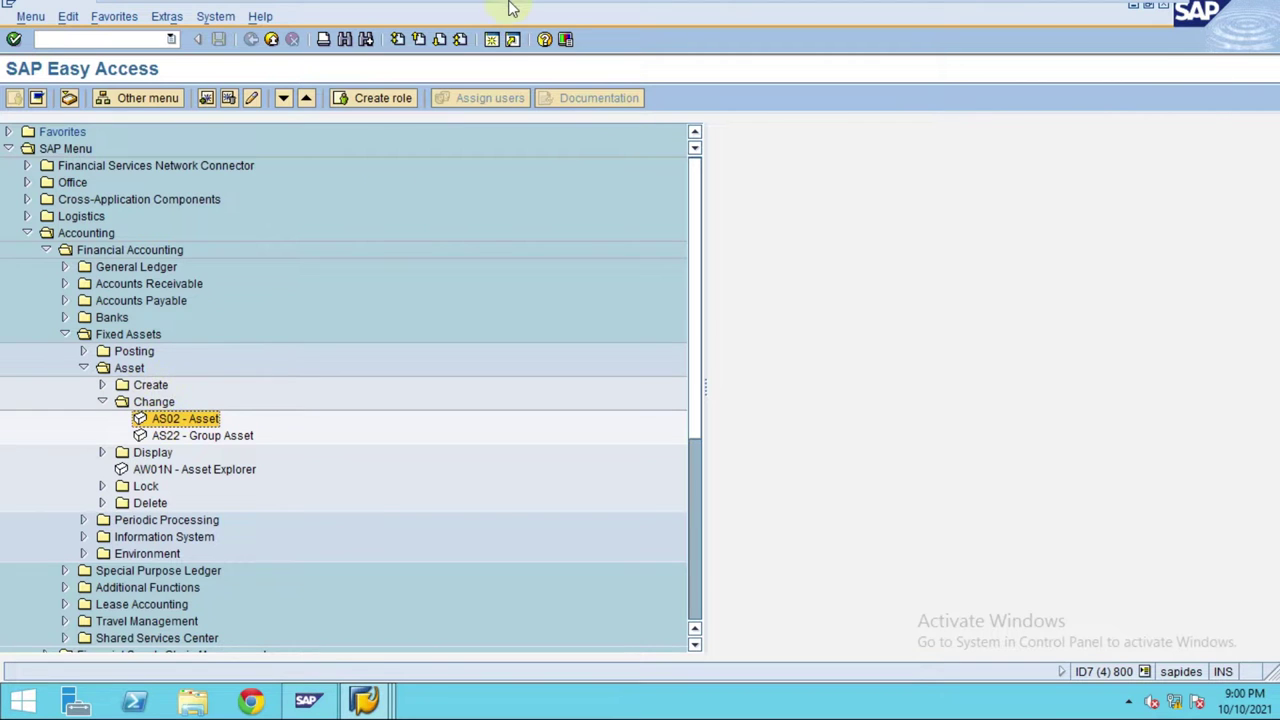
Step: Open asset 2007's depreciation areas and set depreciation key PUM1 for areas 01, 20 and 30
double_click(172, 424)
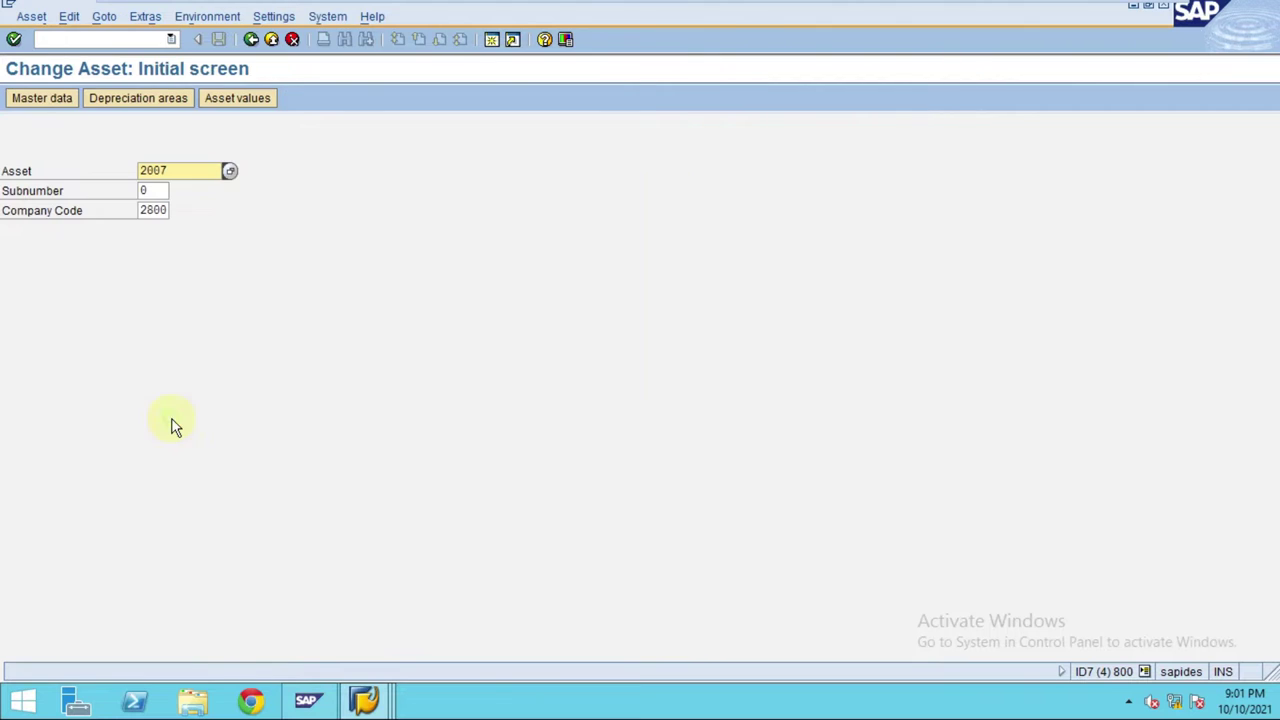
click(155, 102)
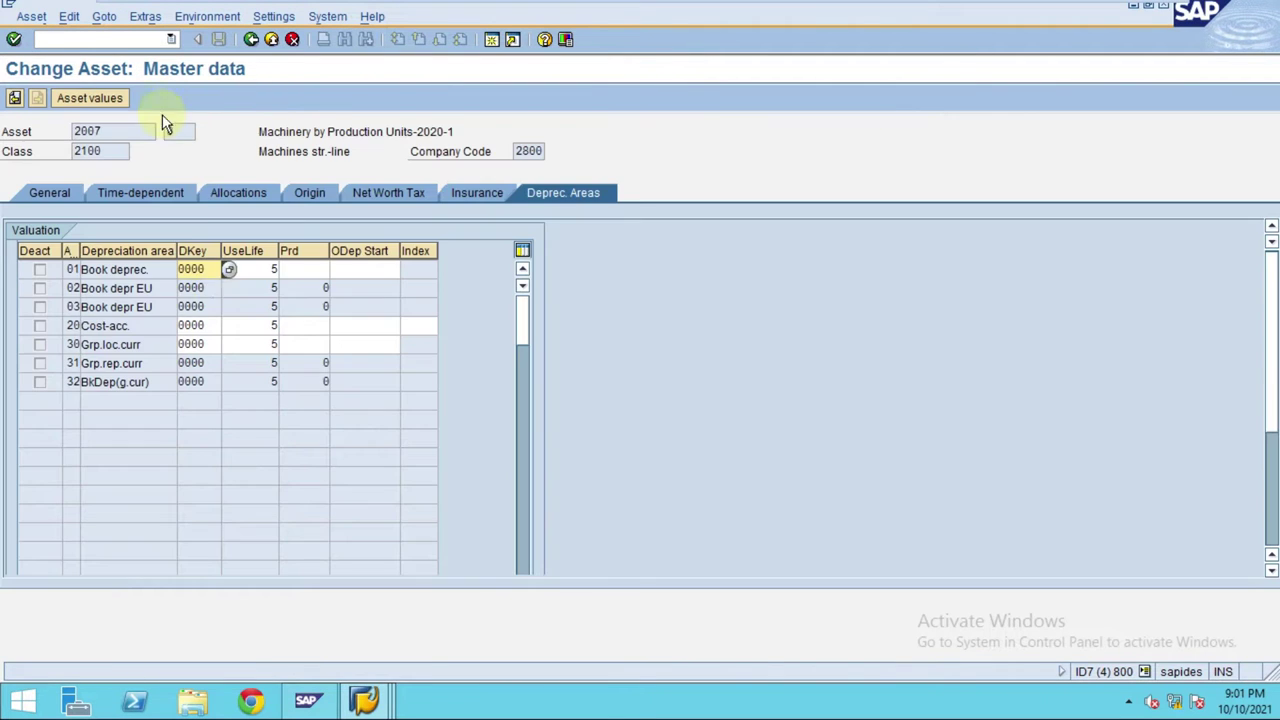
click(228, 271)
scroll(245, 365, down, 3)
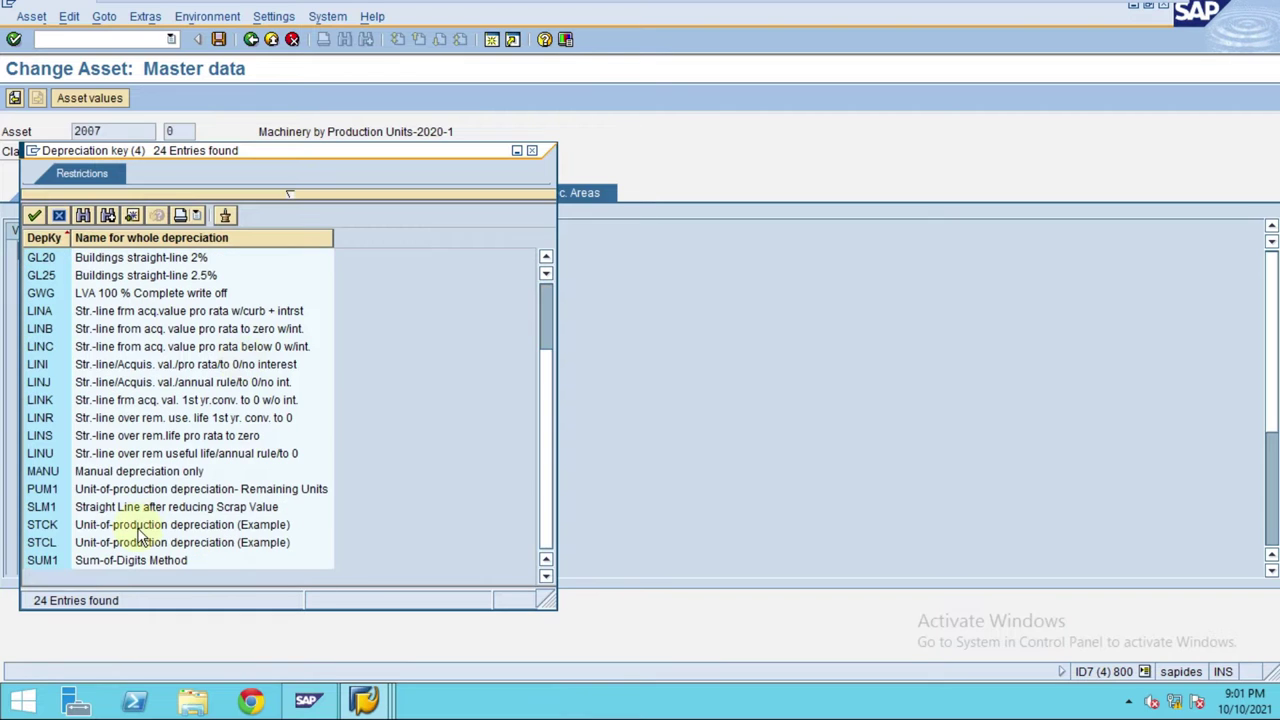
click(73, 494)
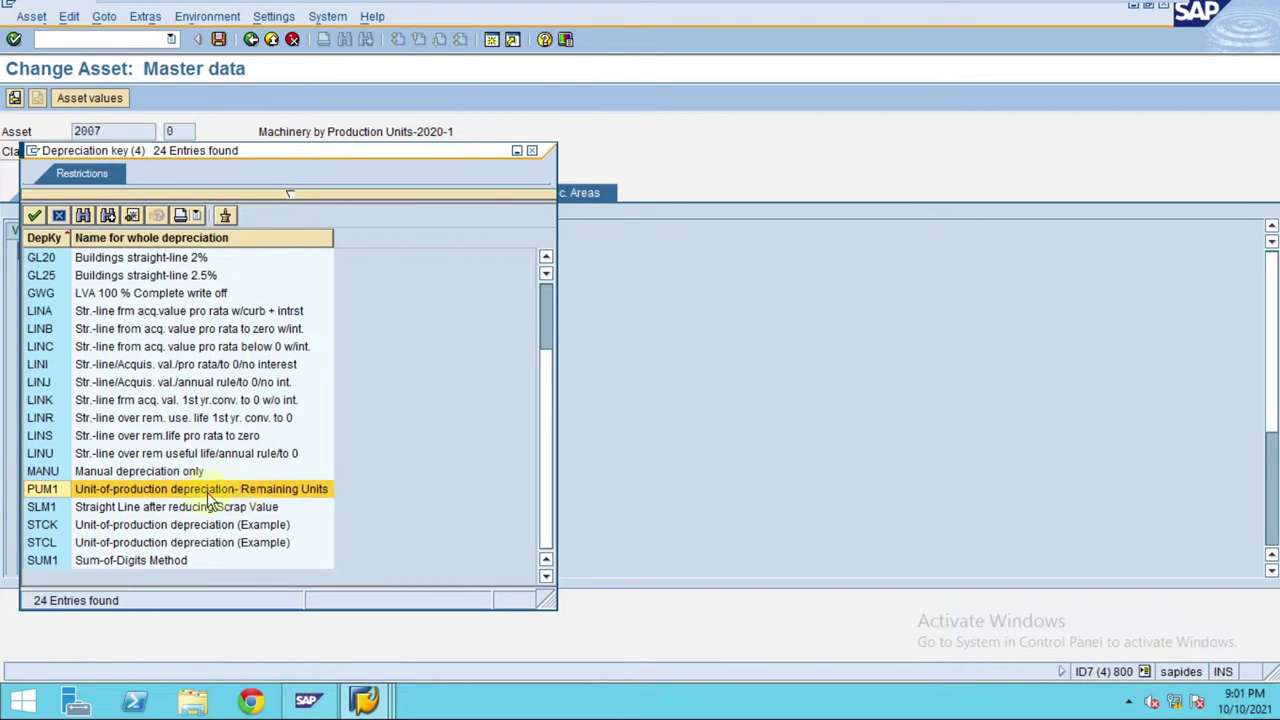
double_click(116, 491)
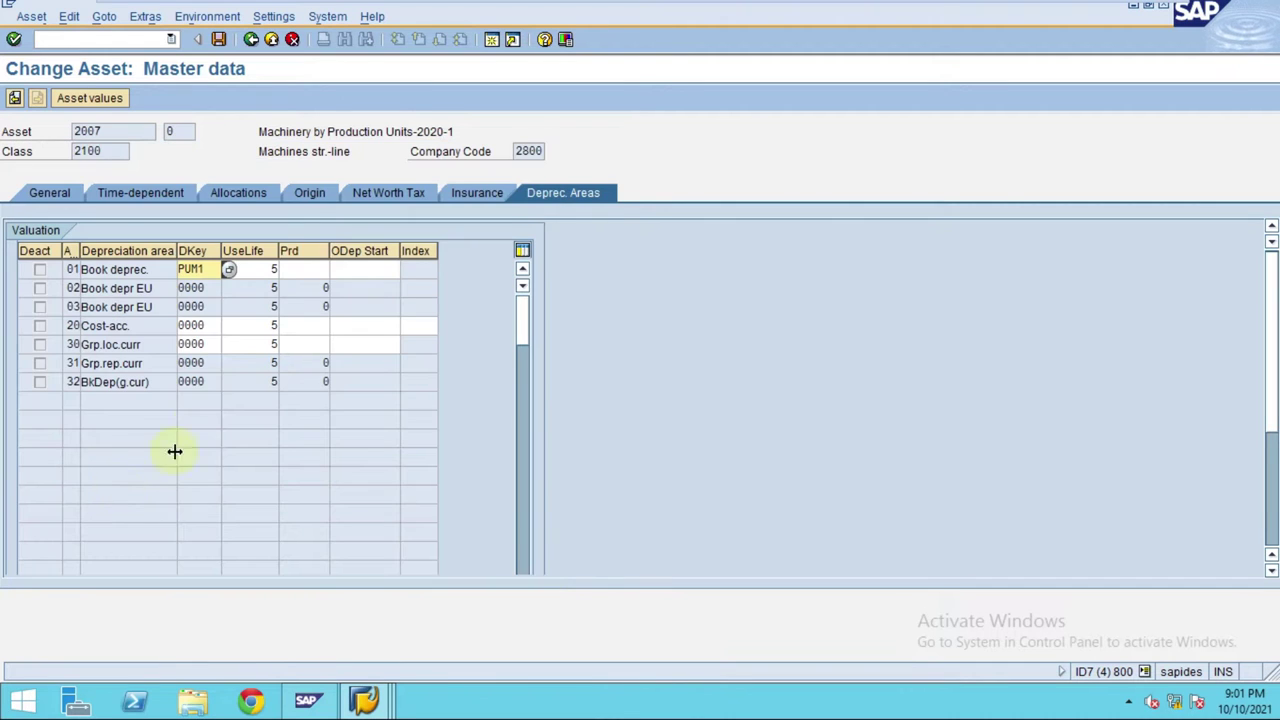
drag(208, 269, 166, 272)
key(ctrl+c)
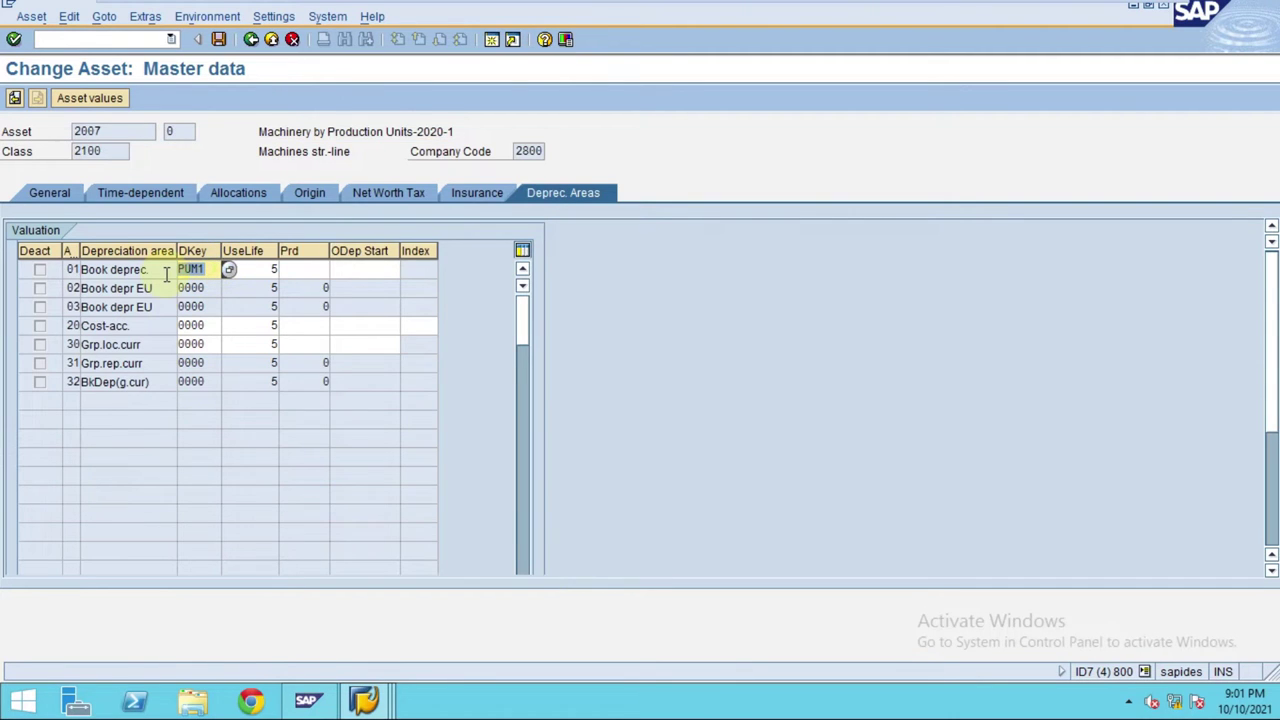
click(202, 307)
drag(211, 329, 86, 326)
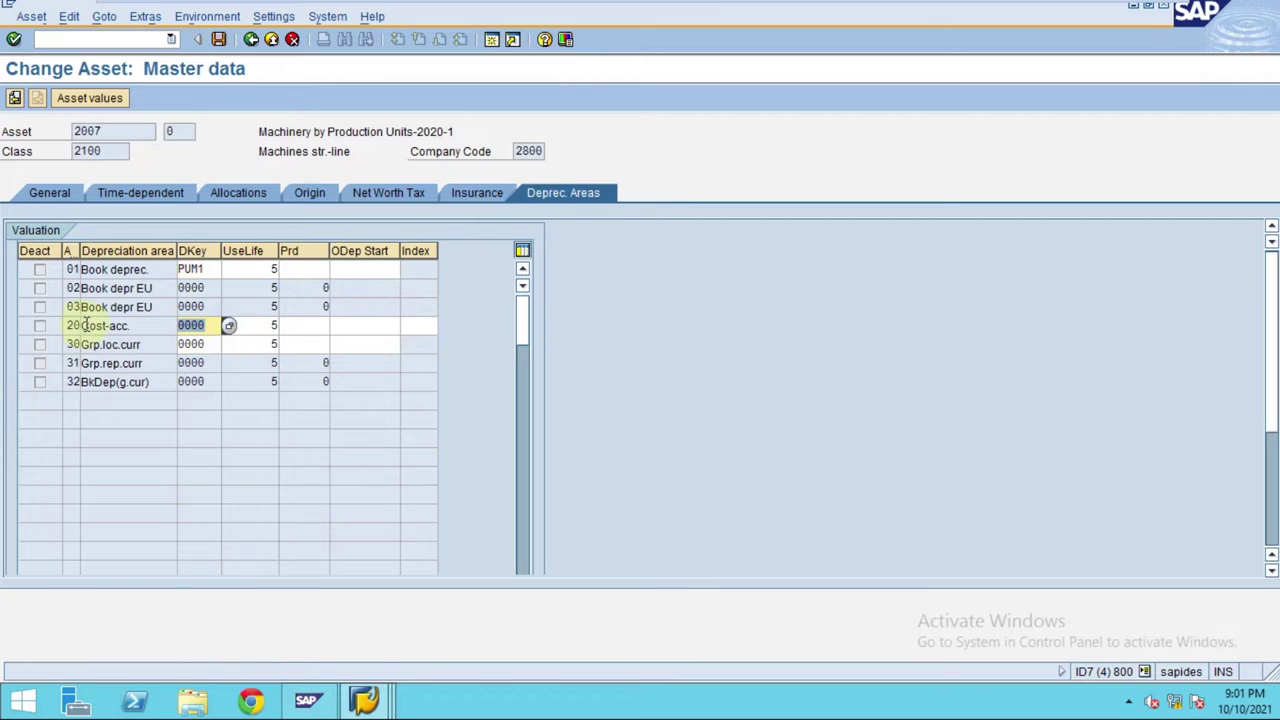
key(ctrl+v)
key(Down)
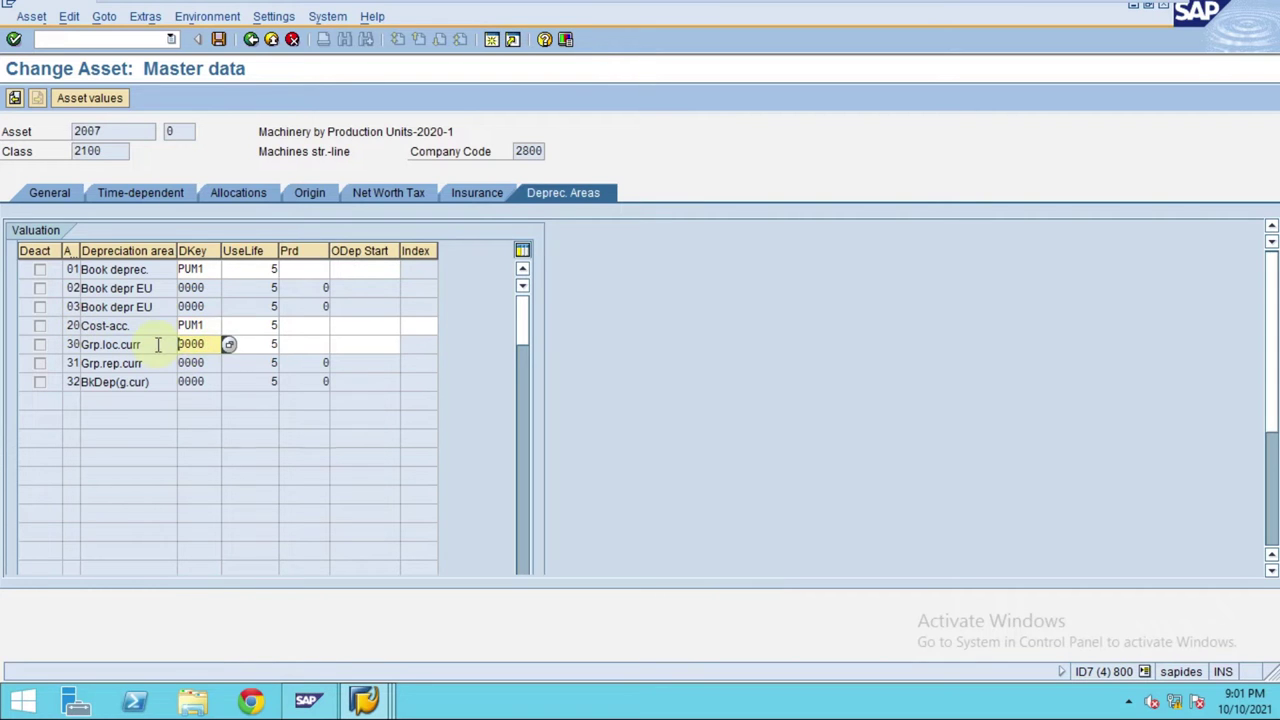
drag(208, 343, 169, 343)
key(Return)
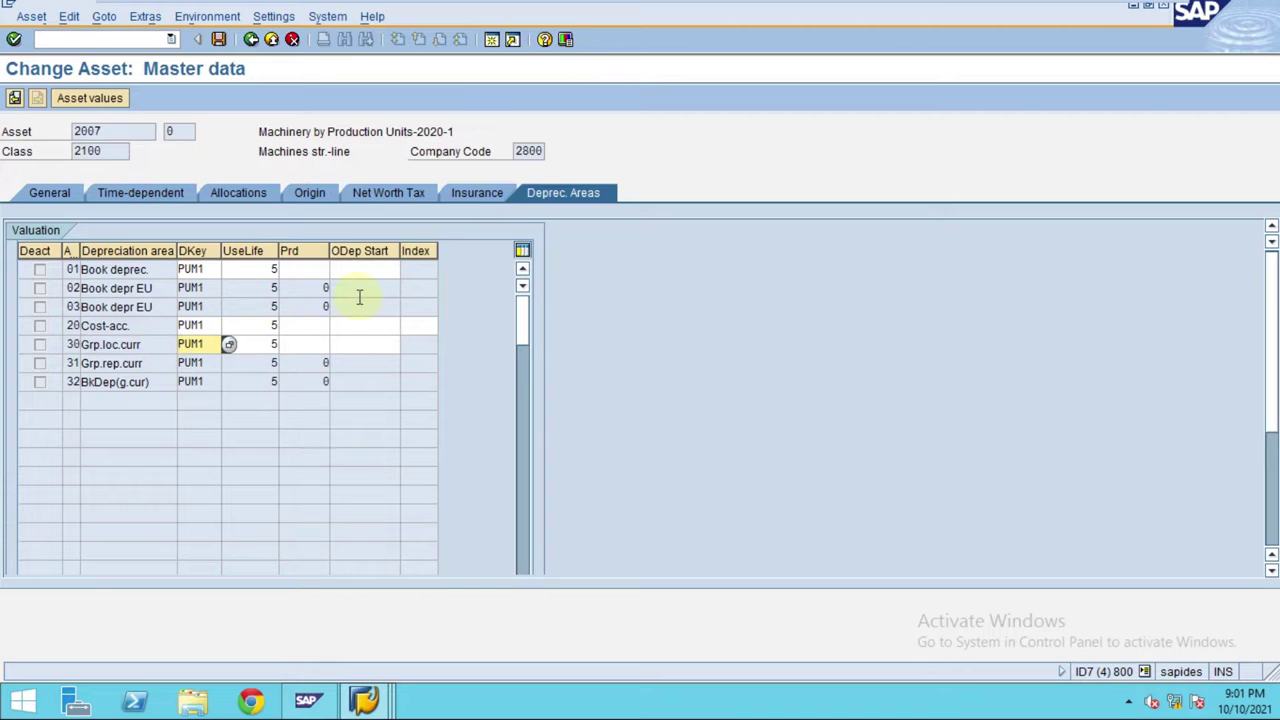
Step: Enter ordinary depreciation start 01012020 in rows 01, 20 and 30
click(360, 269)
text(010)
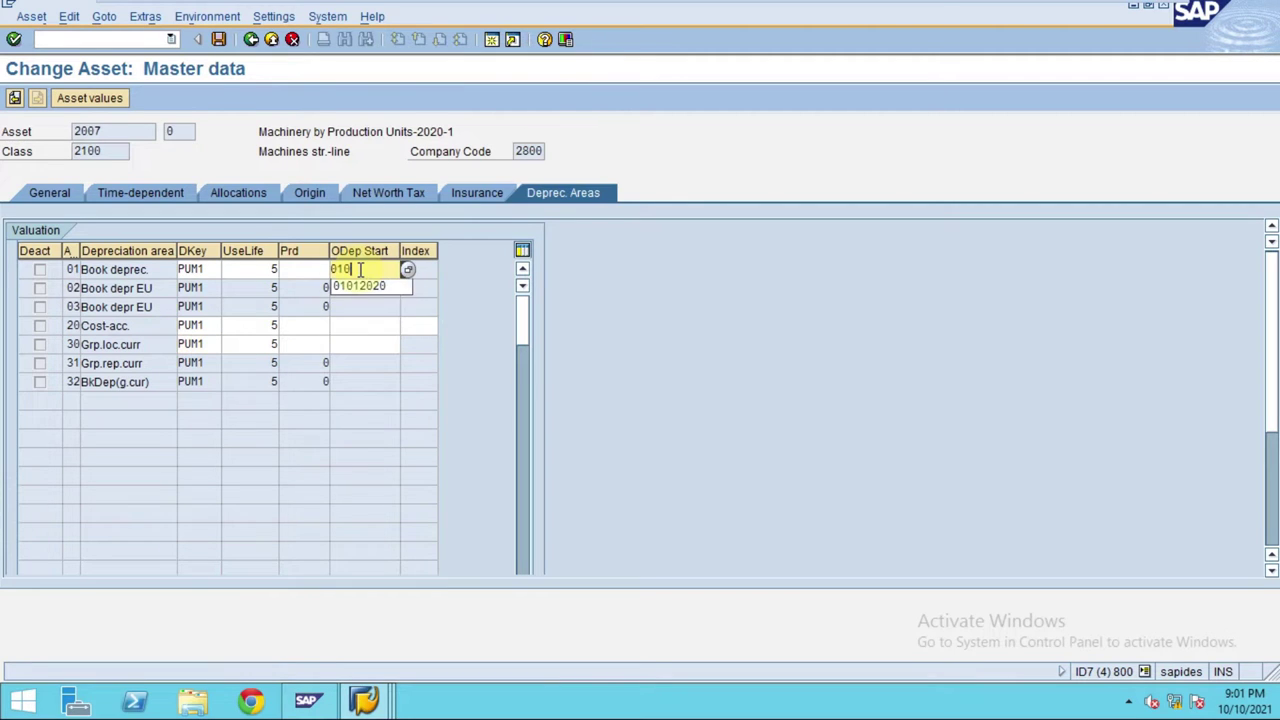
key(Down)
key(Return)
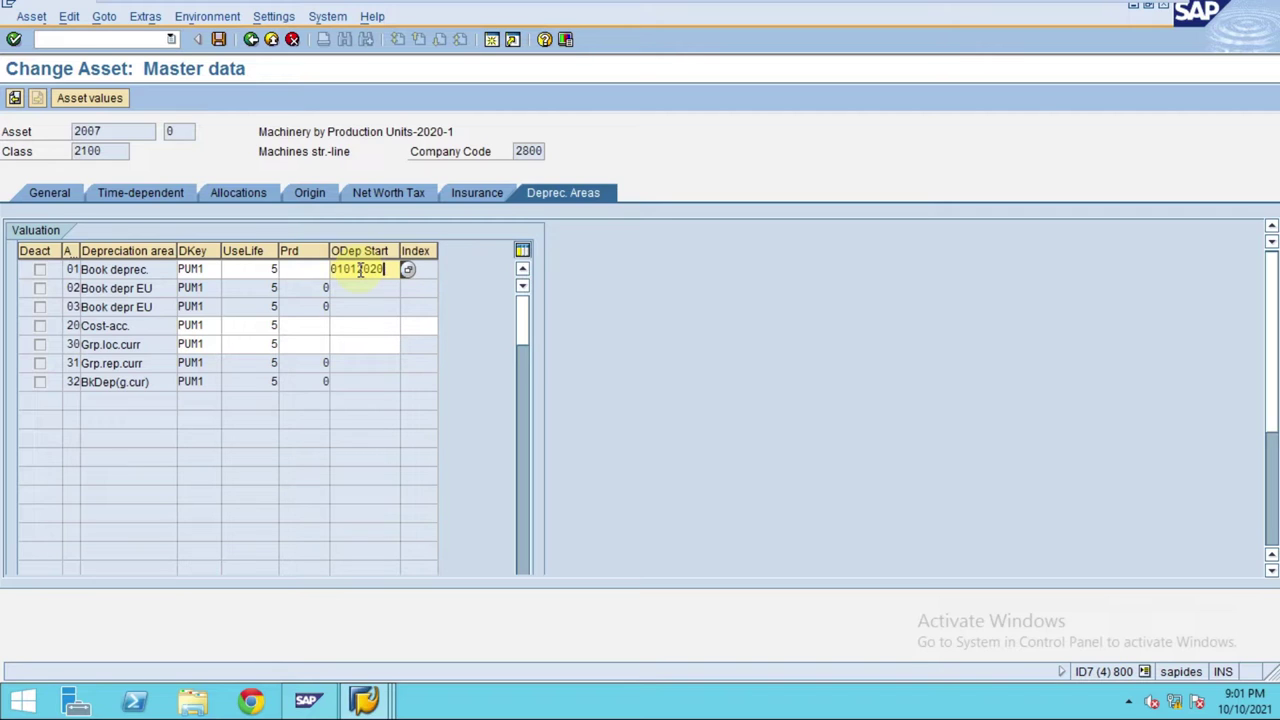
drag(384, 269, 339, 269)
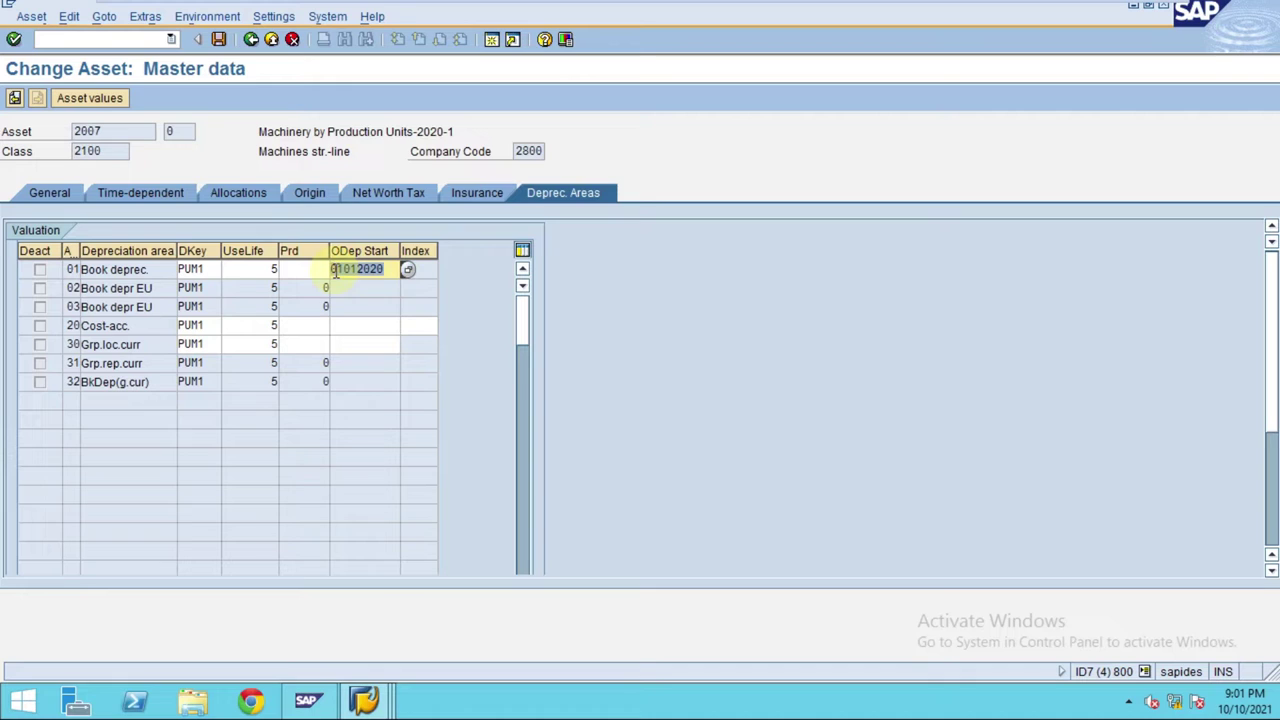
click(335, 270)
click(363, 325)
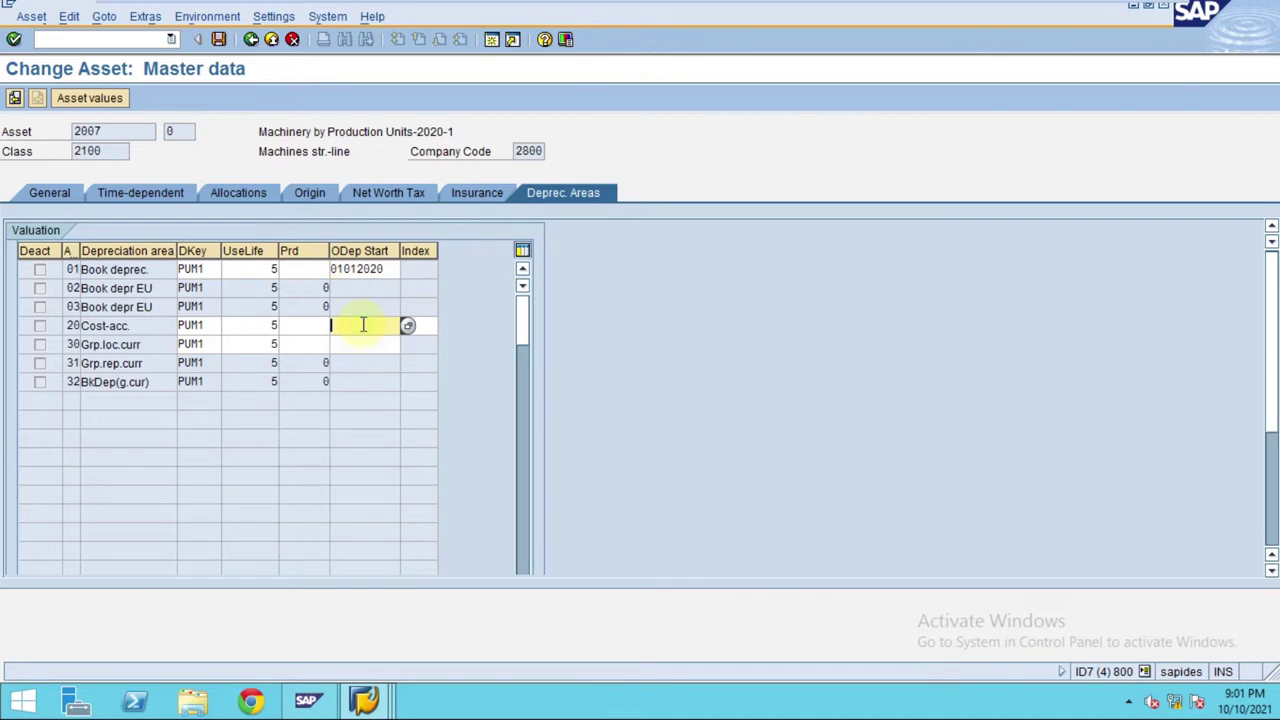
text(01012020)
click(365, 344)
text(01012020)
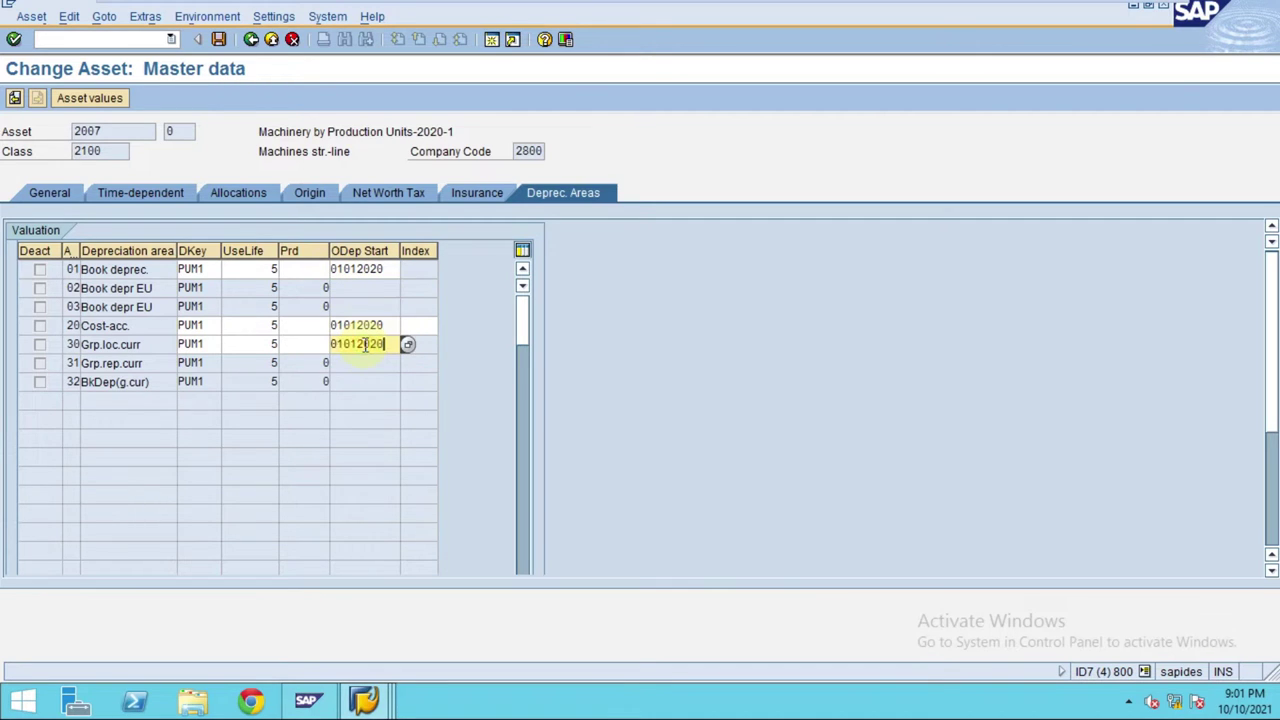
click(218, 39)
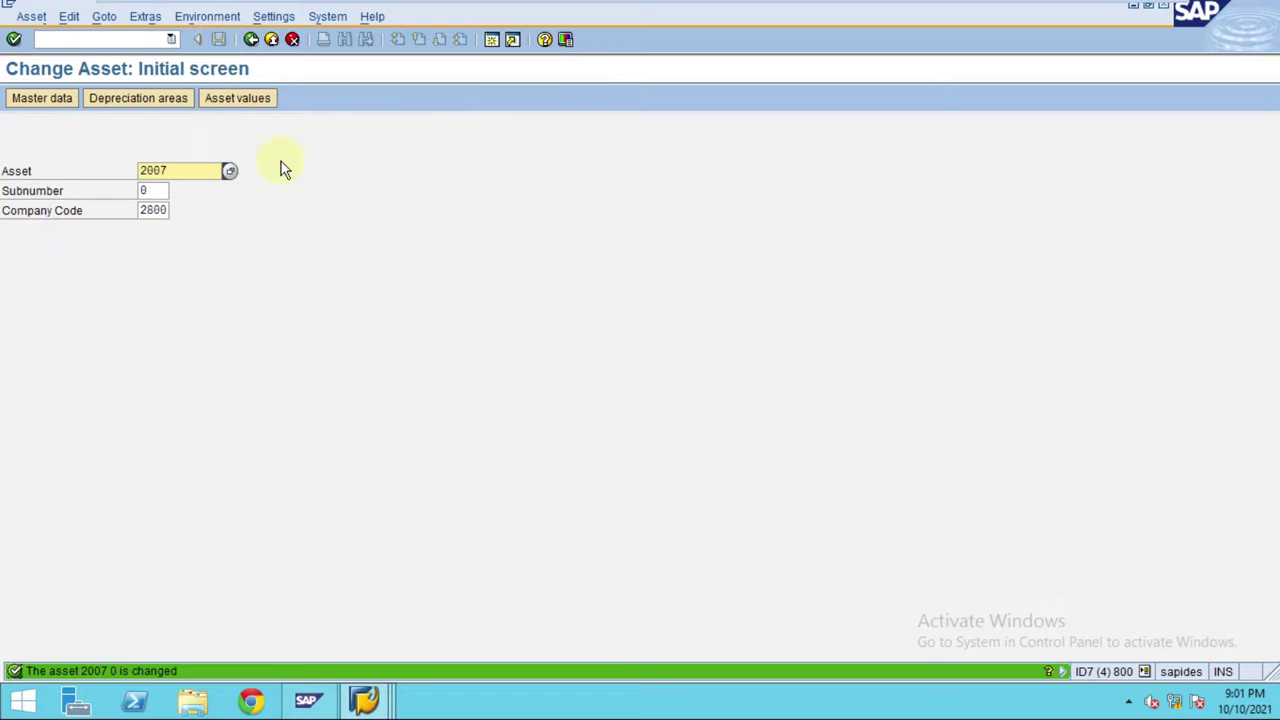
click(155, 98)
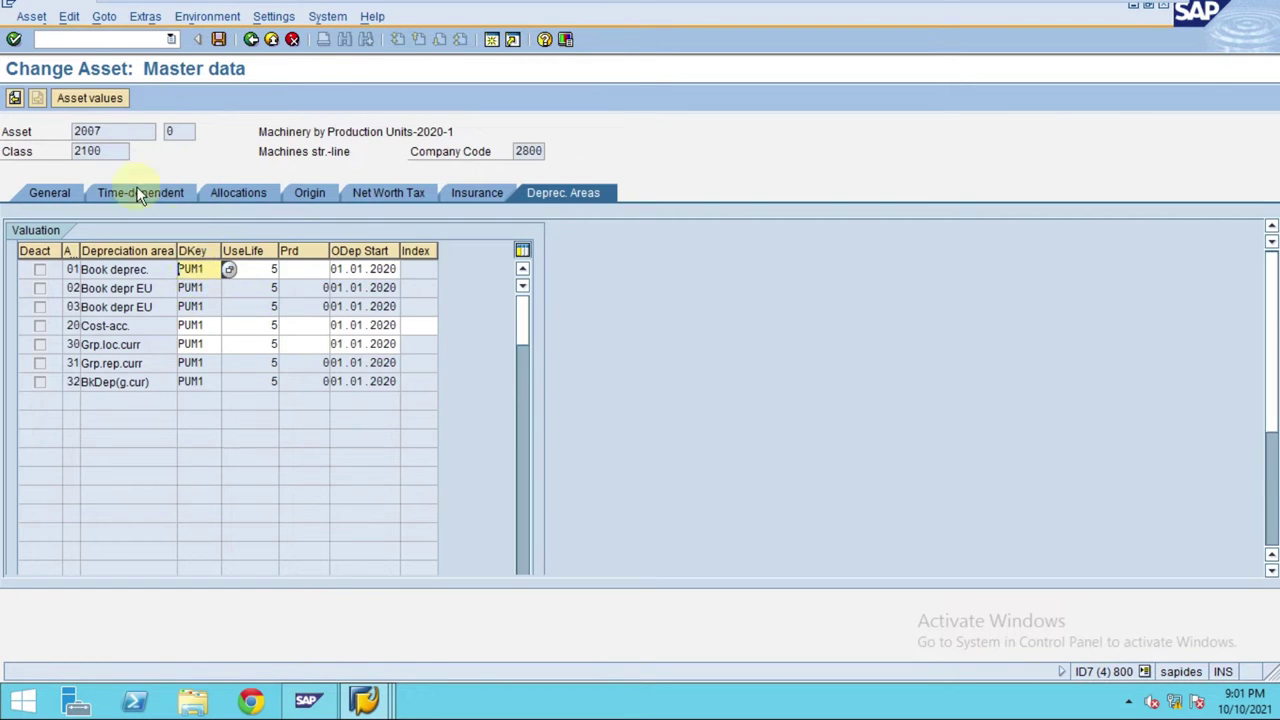
click(82, 100)
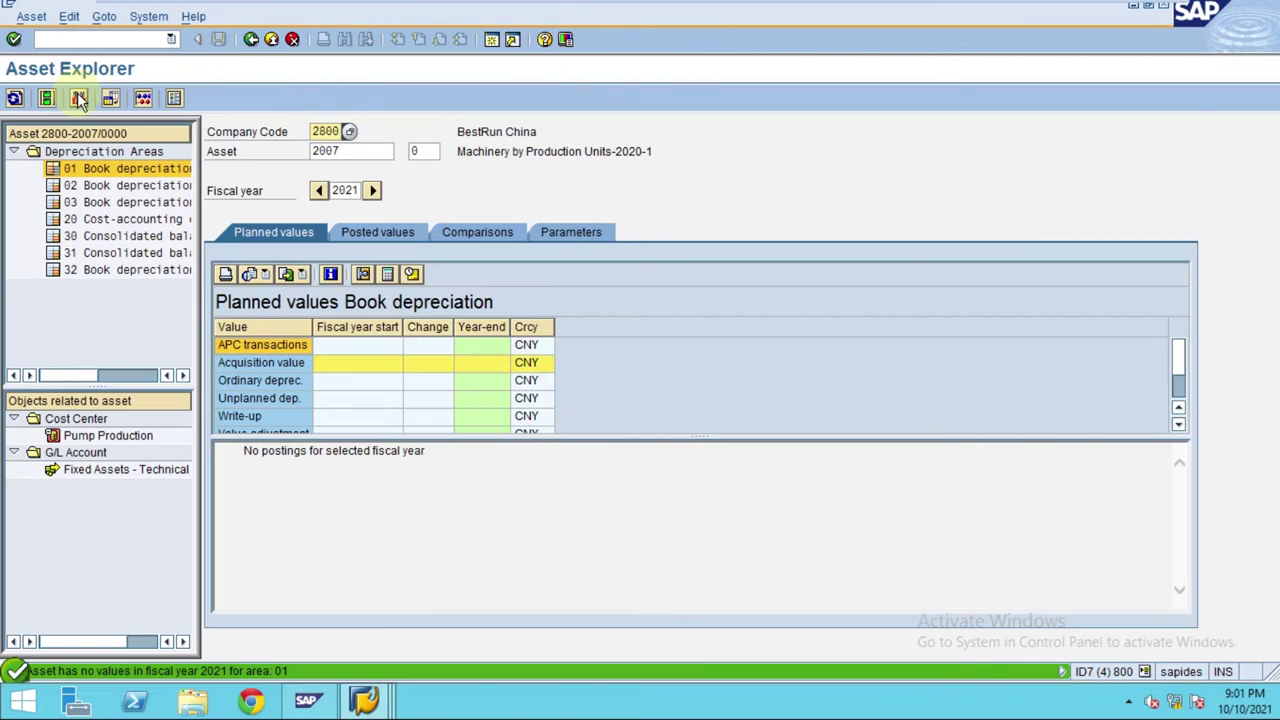
click(320, 191)
click(322, 192)
click(251, 41)
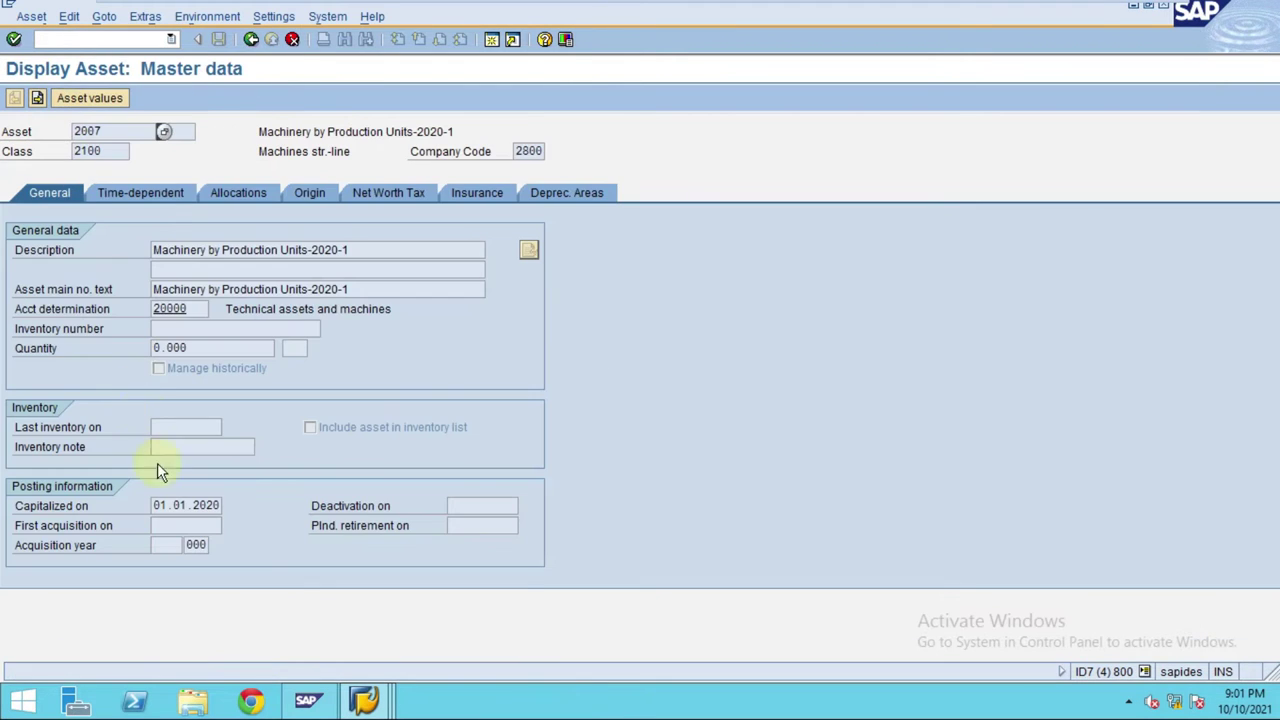
drag(154, 505, 230, 499)
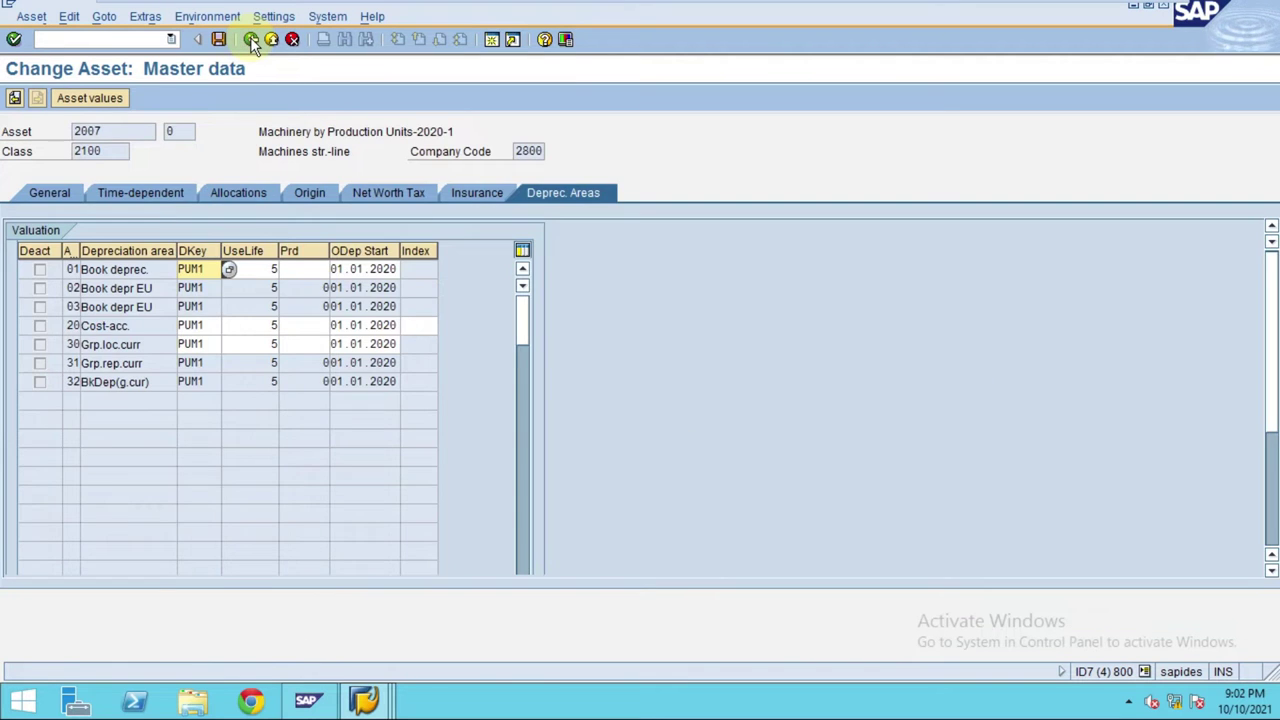
Step: Return to Easy Access and launch F-90 - With Vendor under Fixed Assets > Posting > Acquisition > External Acquisition
click(250, 38)
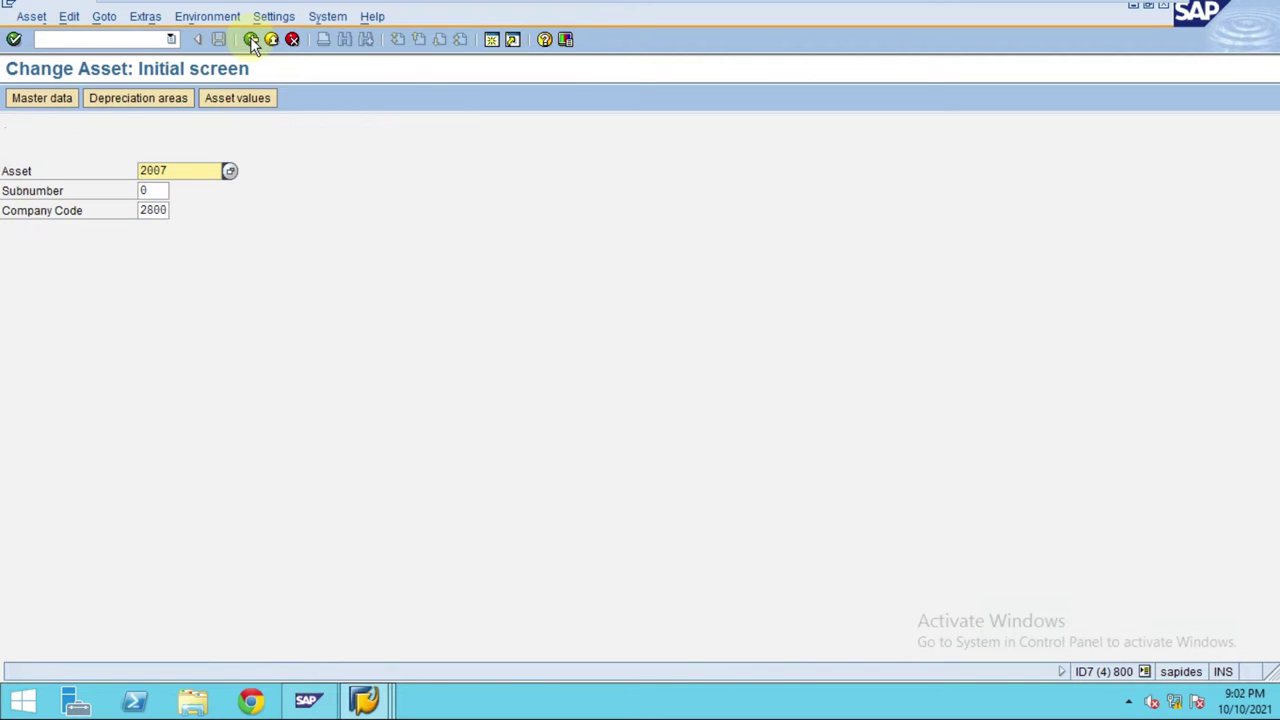
click(250, 38)
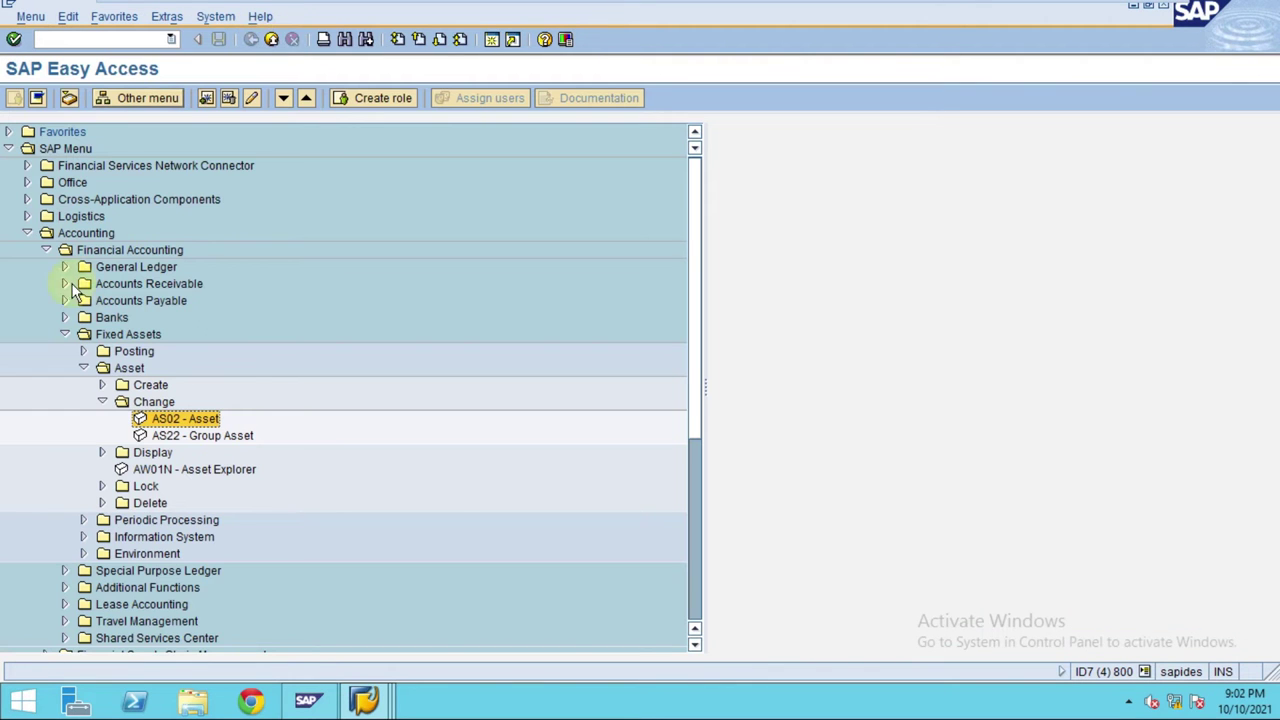
click(62, 334)
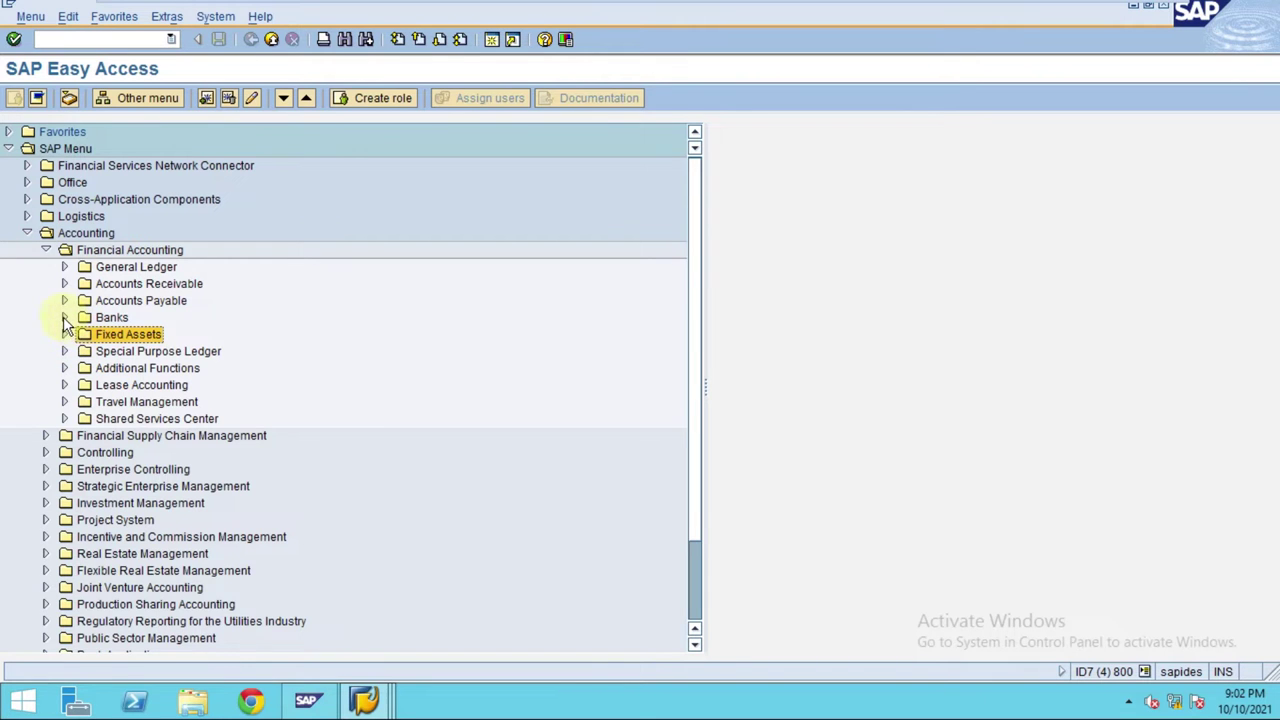
click(63, 334)
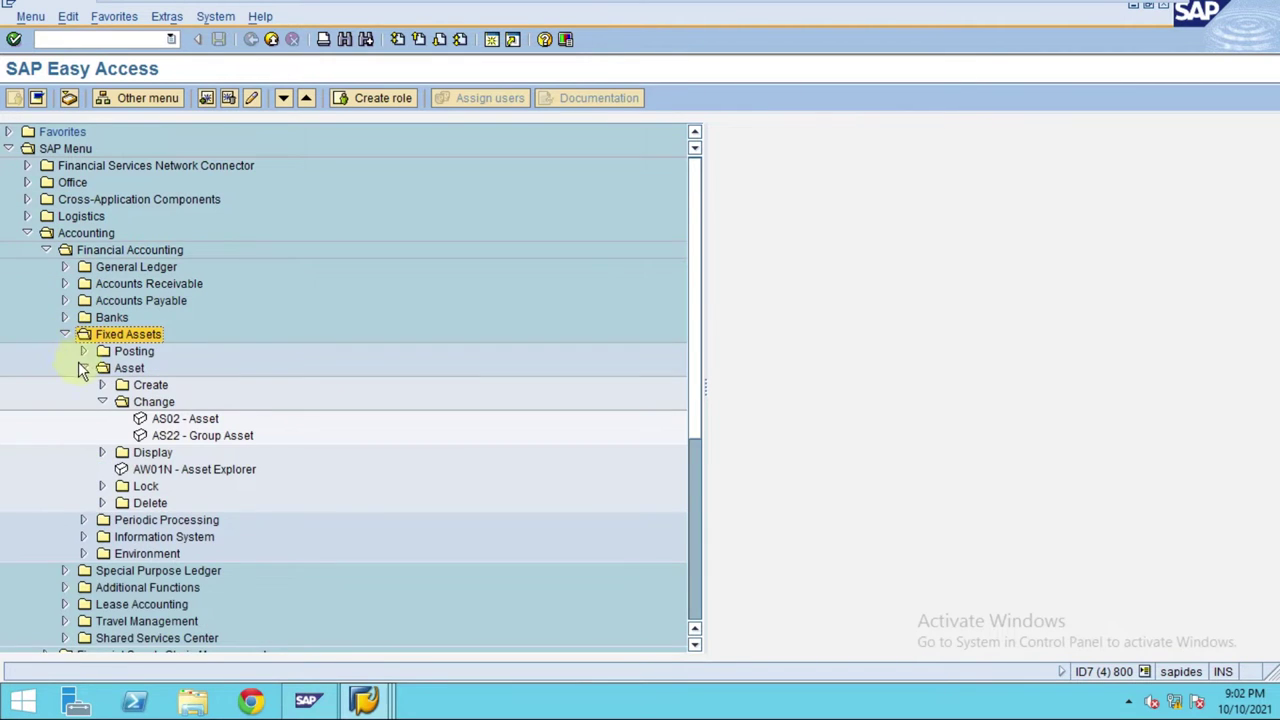
click(83, 368)
click(83, 351)
click(102, 369)
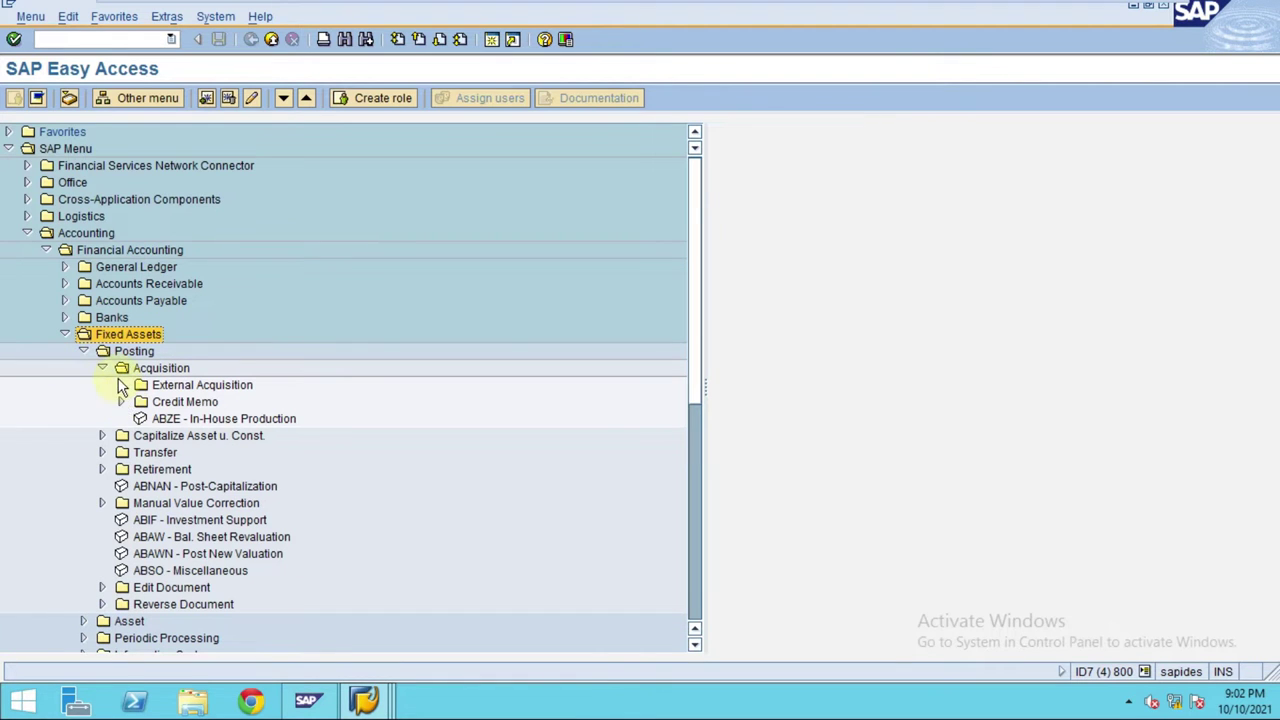
click(120, 385)
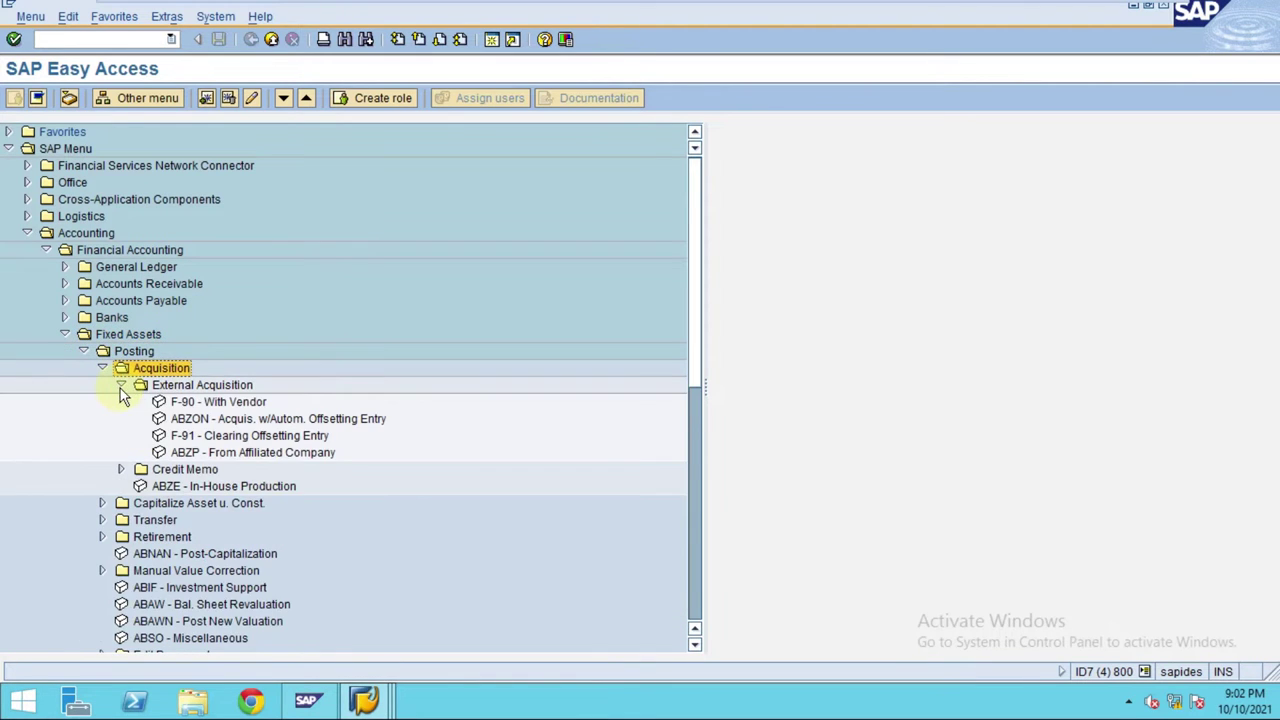
click(190, 403)
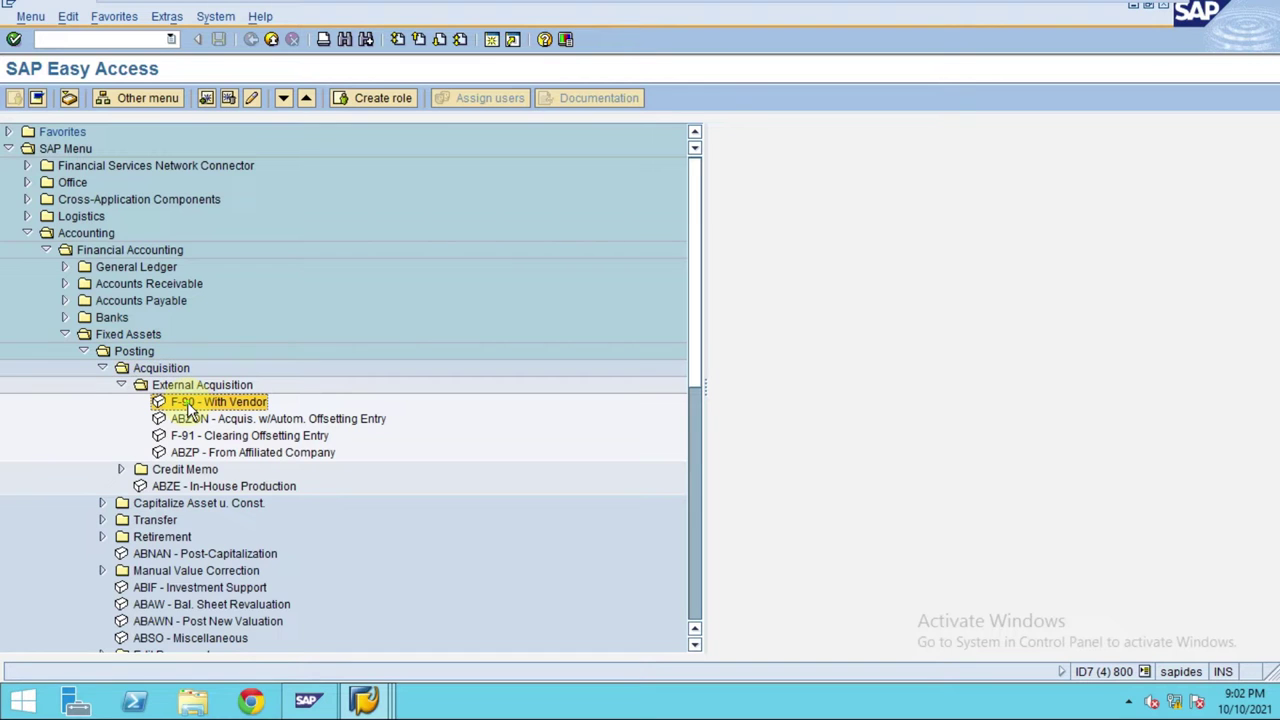
double_click(186, 404)
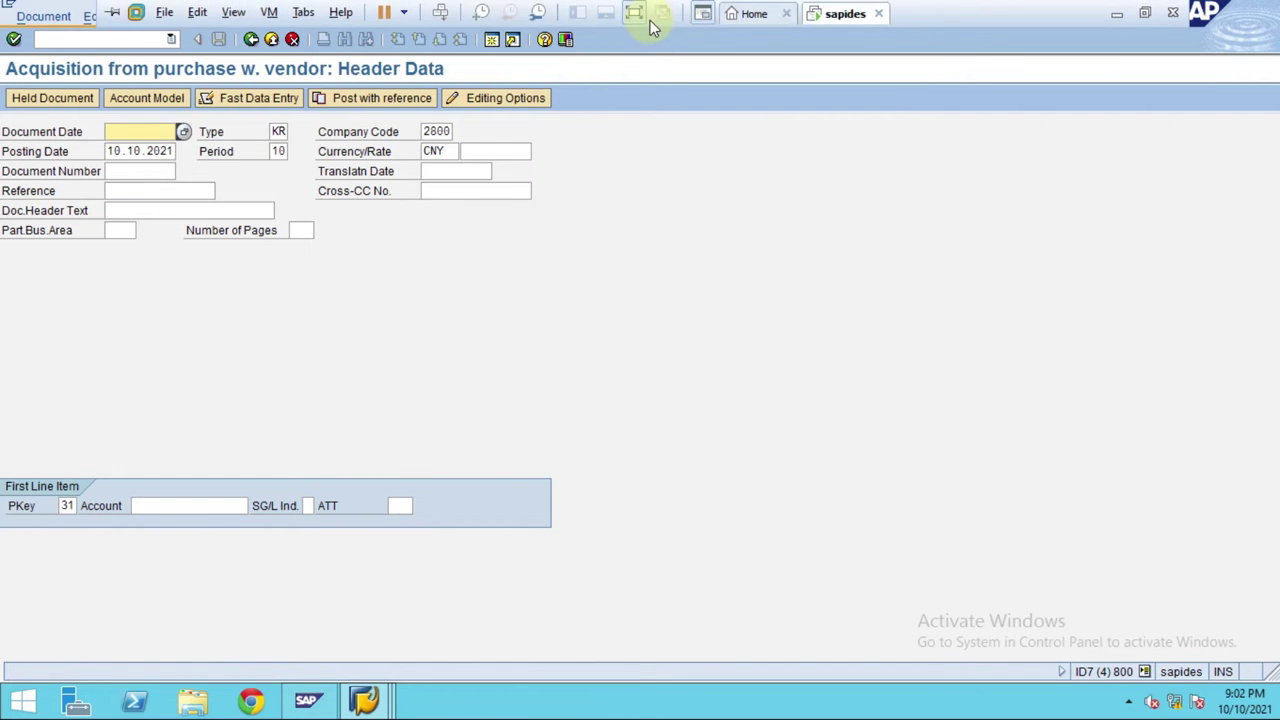
Step: In Excel's PRD Units sheet, auto-fit all columns so C4 shows the 800000.00 machinery cost
click(634, 12)
click(549, 703)
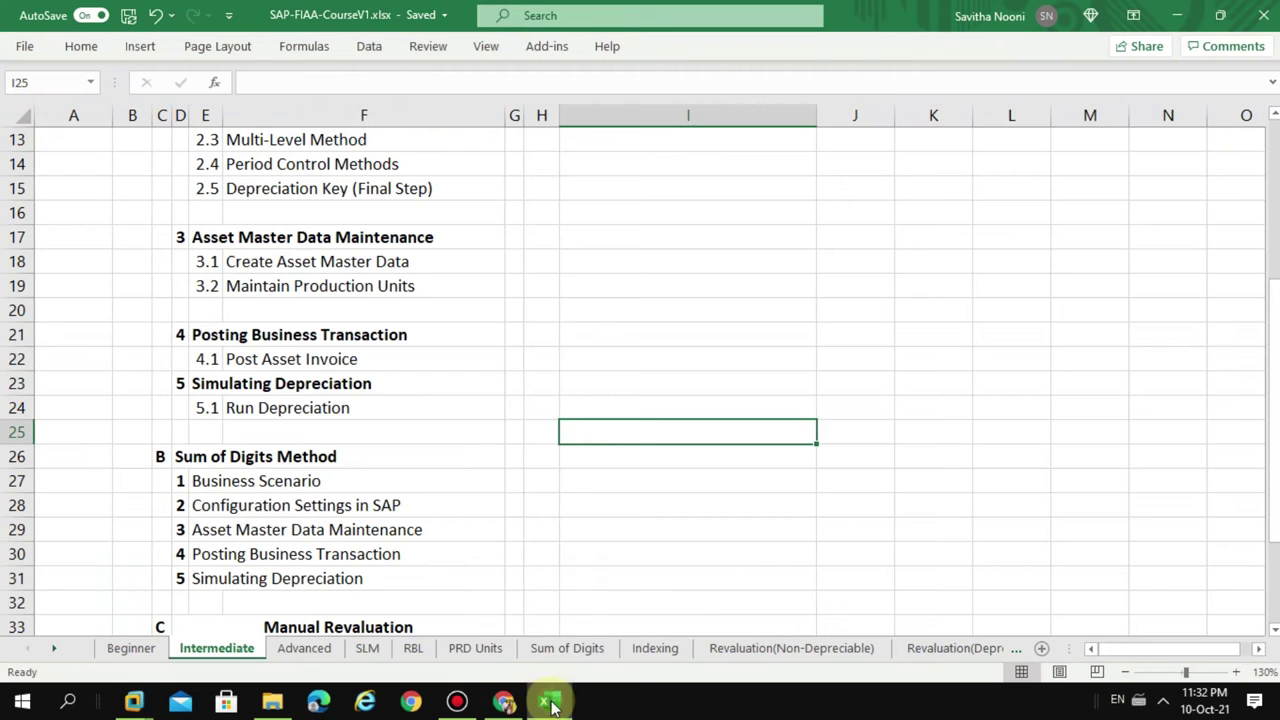
click(476, 648)
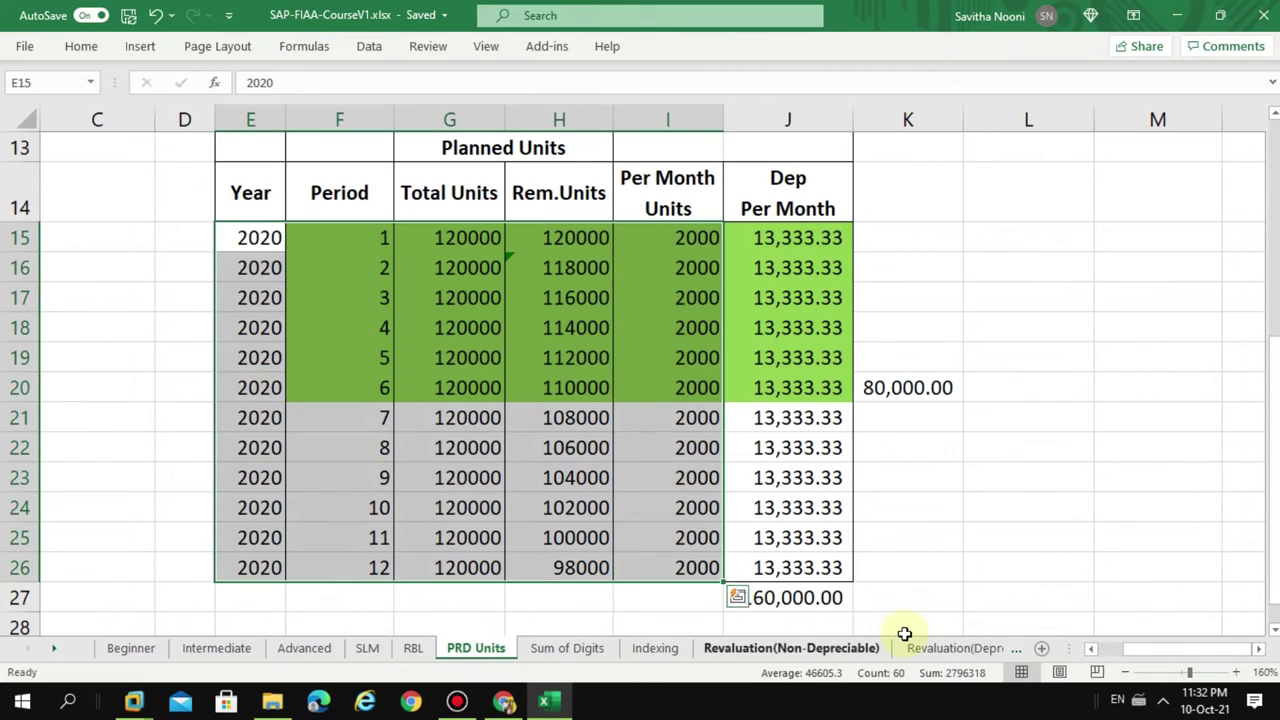
click(37, 117)
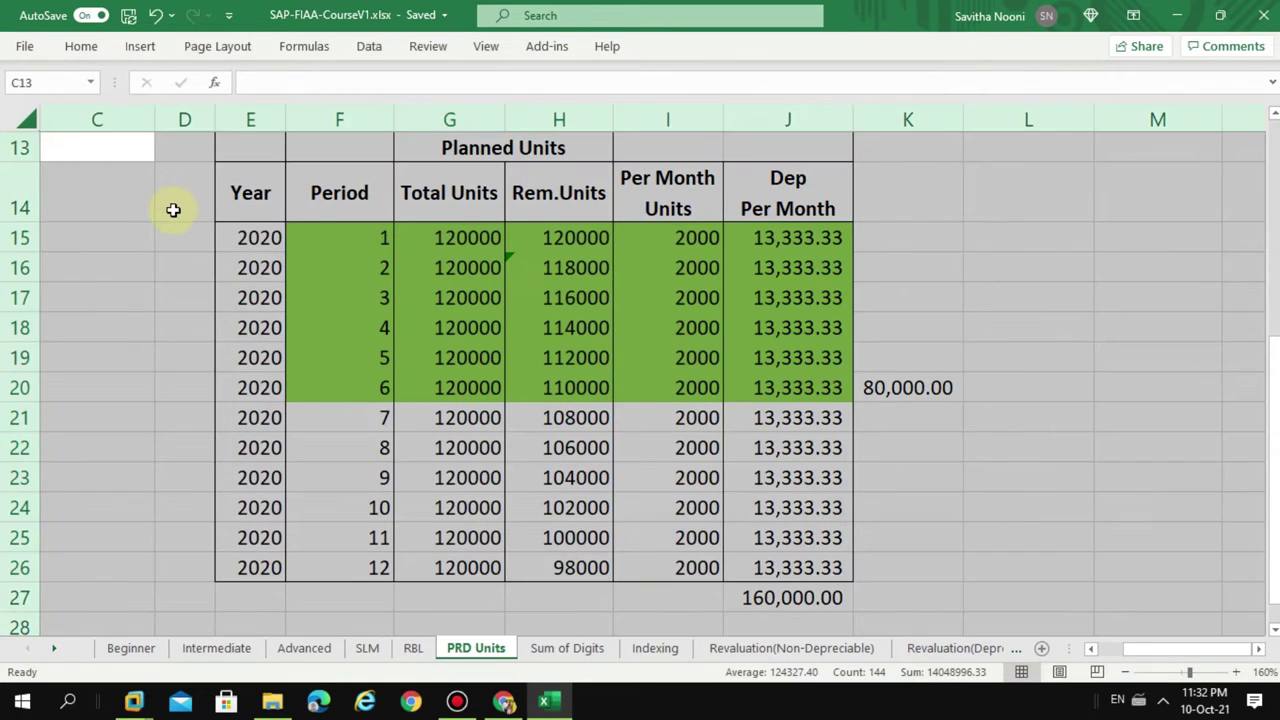
ctrl+scroll(174, 211, down, 1)
ctrl+scroll(174, 211, down, 2)
scroll(177, 211, up, 4)
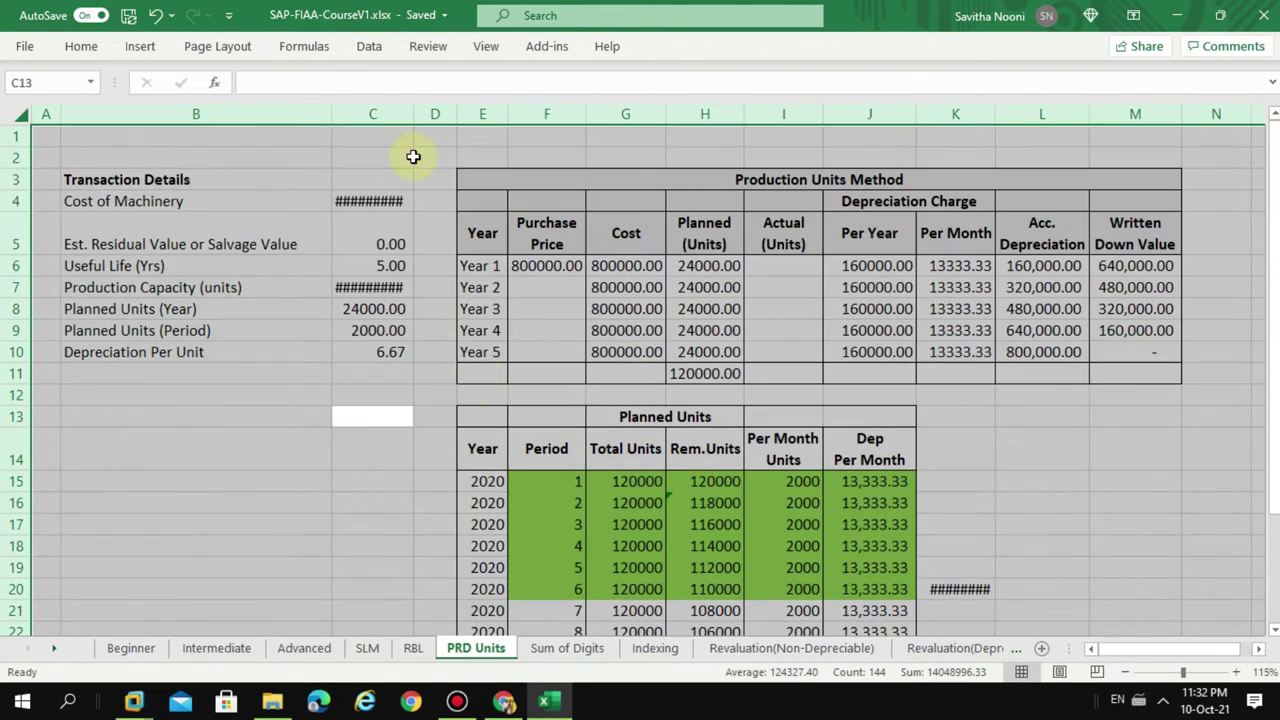
double_click(413, 114)
click(363, 199)
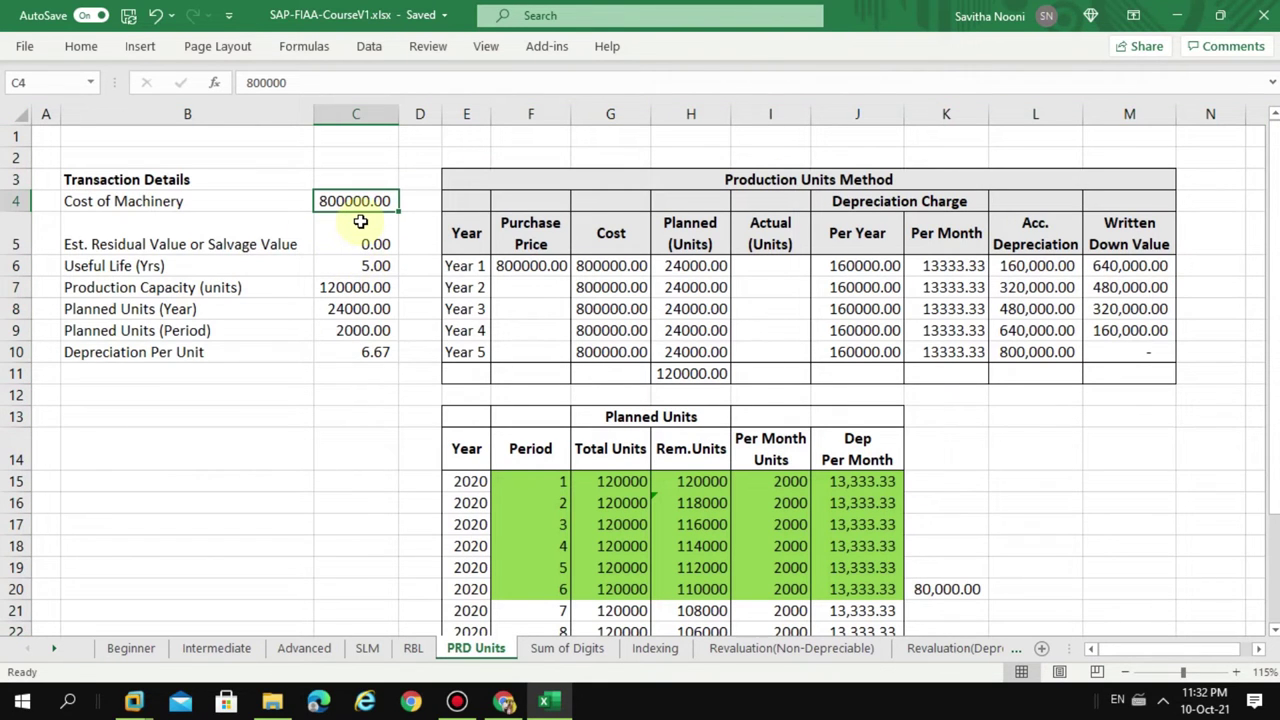
Step: Back in SAP, enter 01012020 as both document date and posting date
key(alt+Tab)
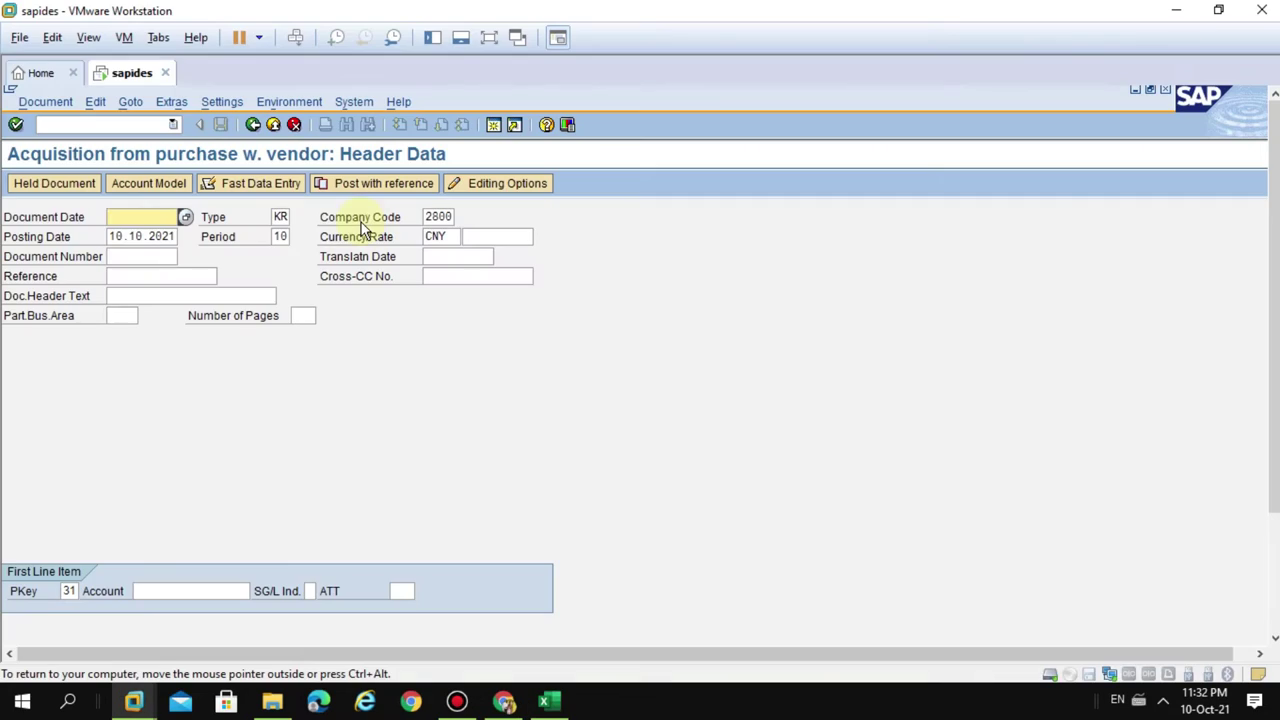
text(0101)
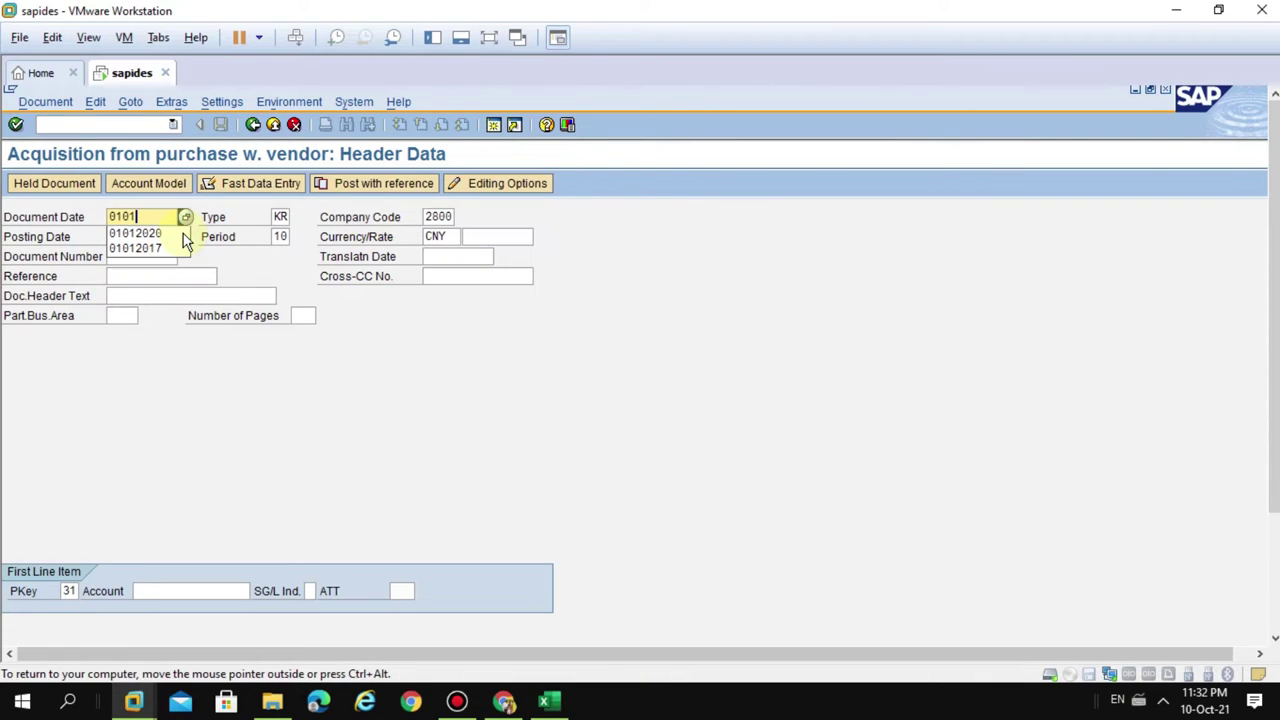
text(2020)
key(Tab)
key(Tab)
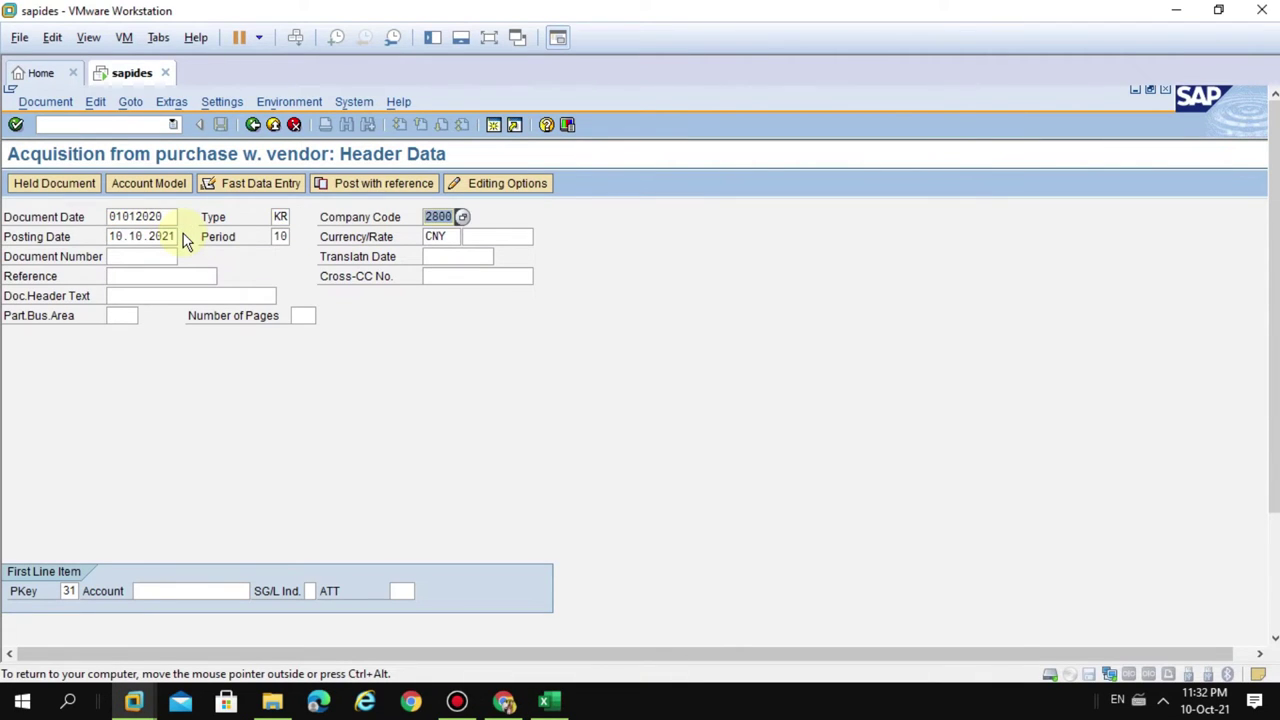
click(184, 240)
text(01012020)
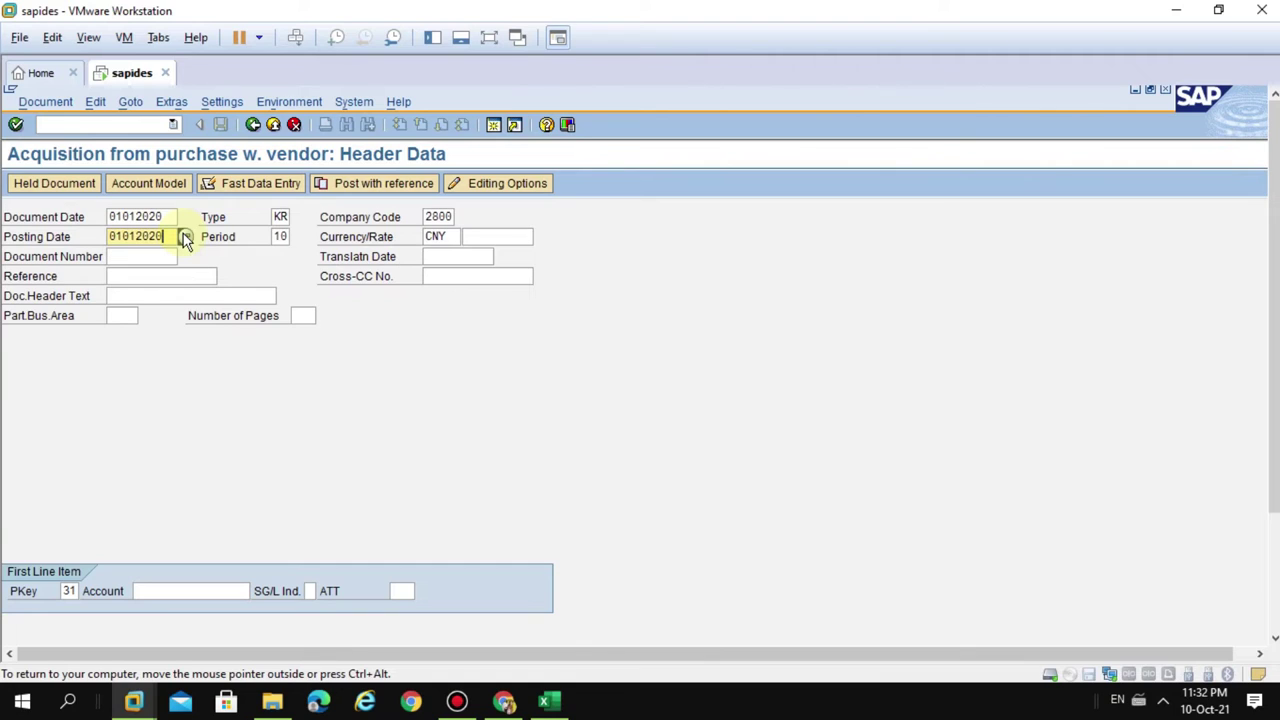
double_click(441, 240)
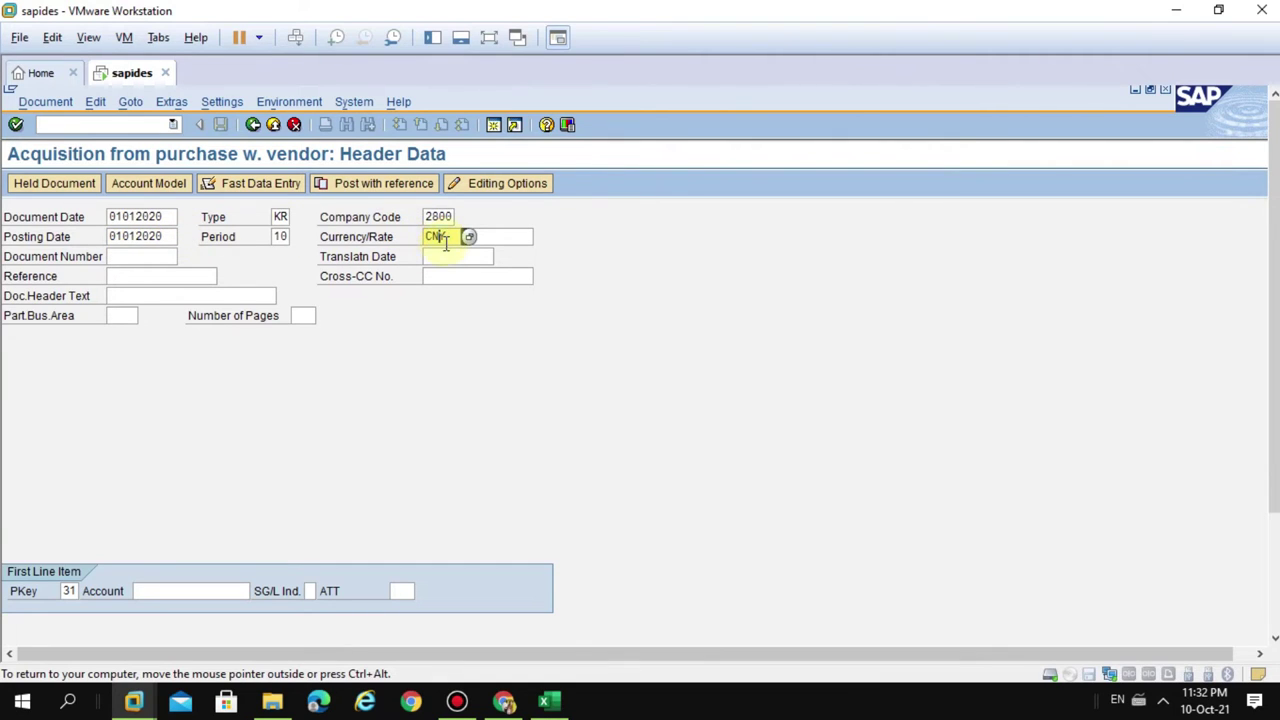
Step: Choose account 1015 for the first line item and validate the header
click(142, 591)
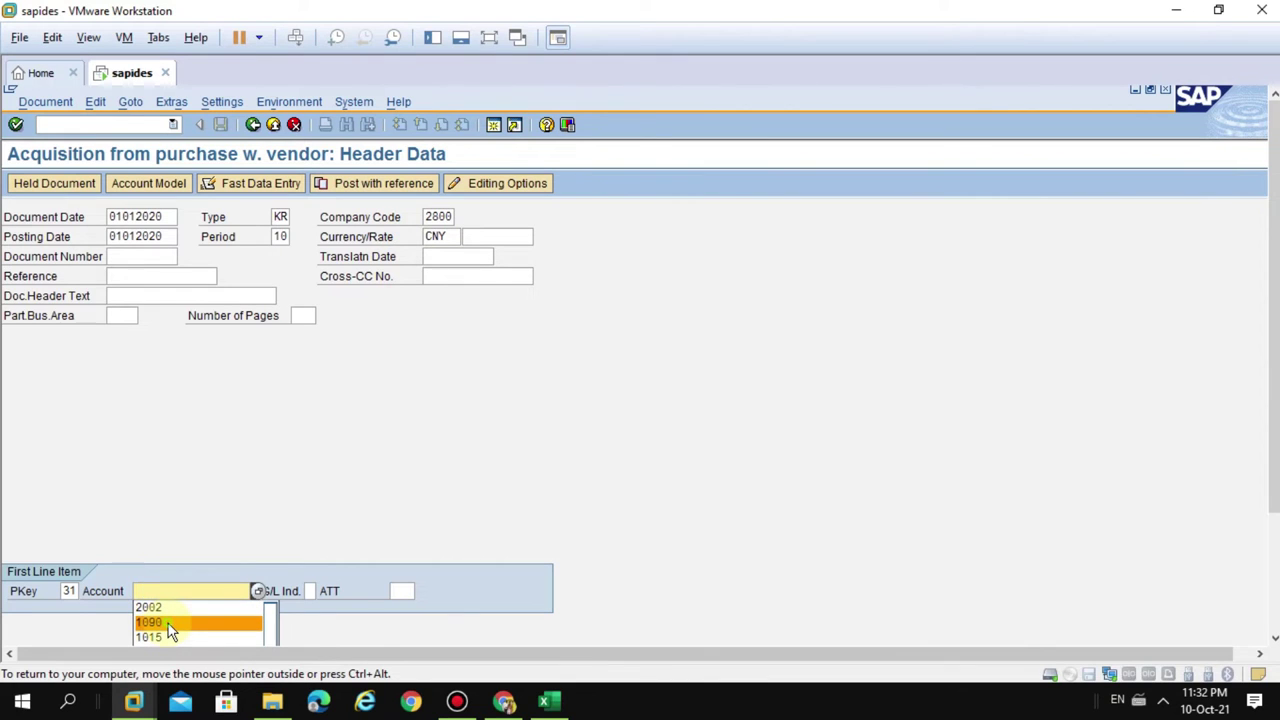
click(166, 637)
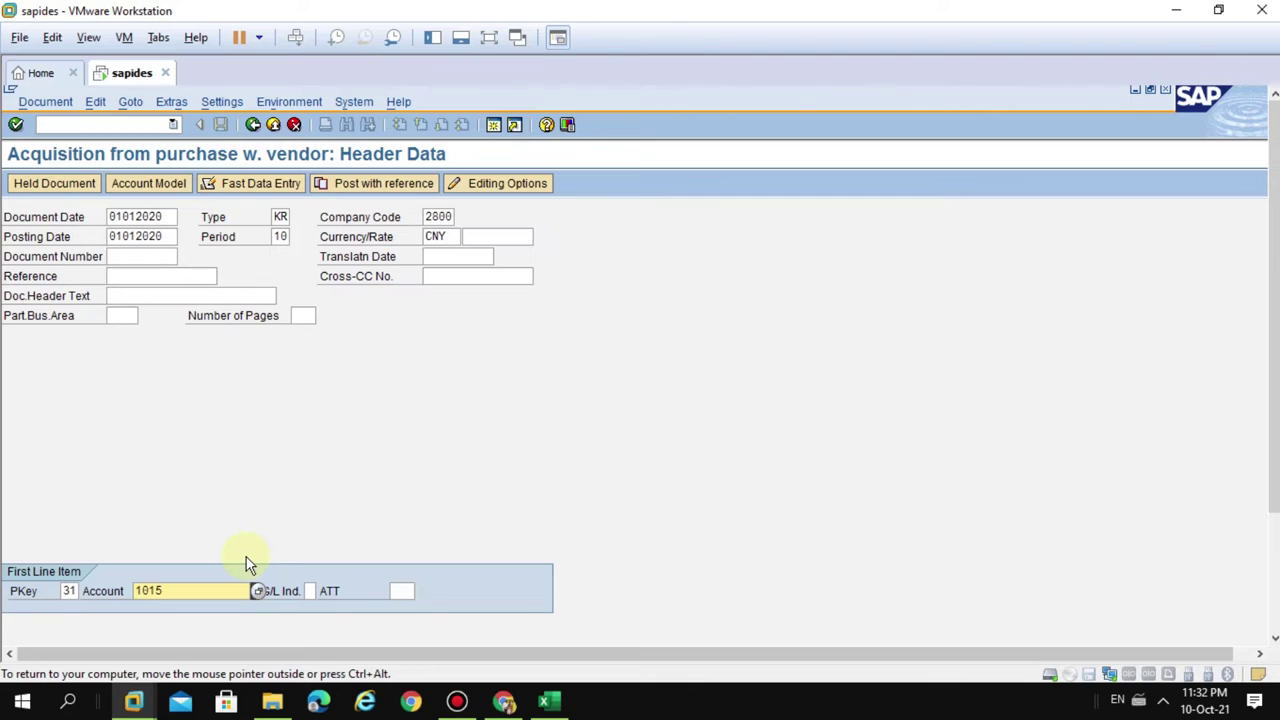
click(125, 257)
click(127, 296)
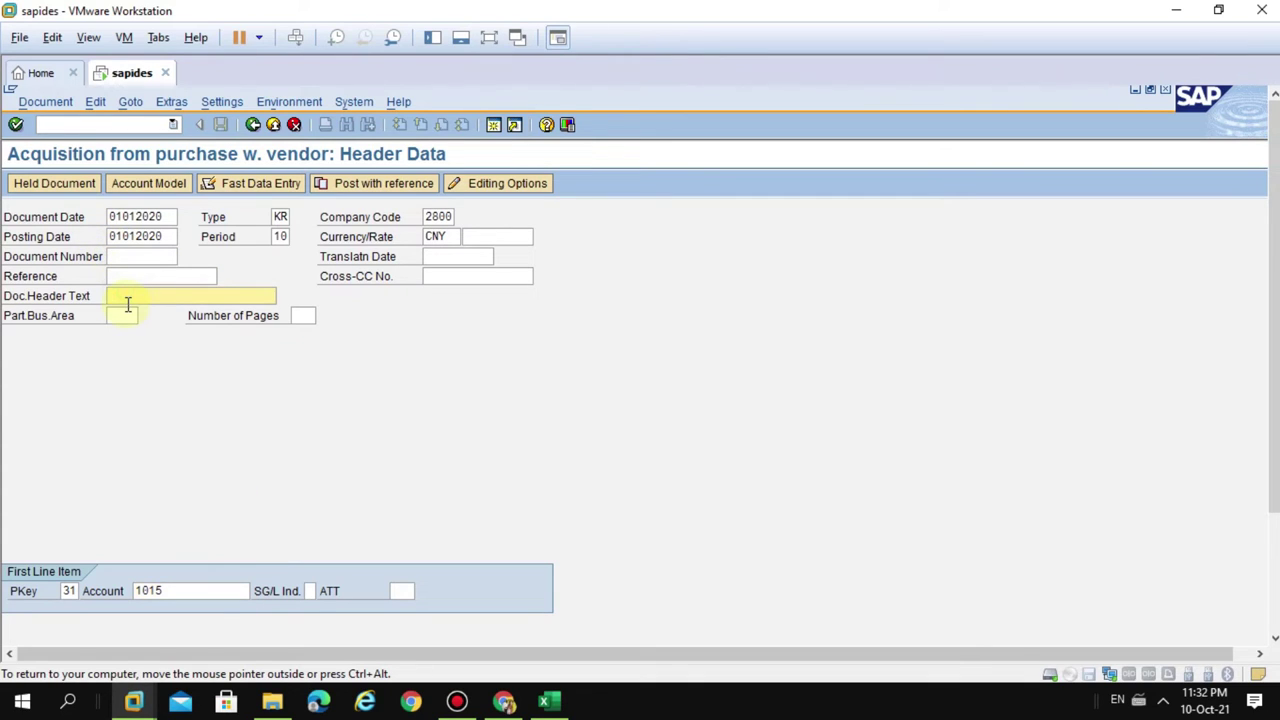
key(Return)
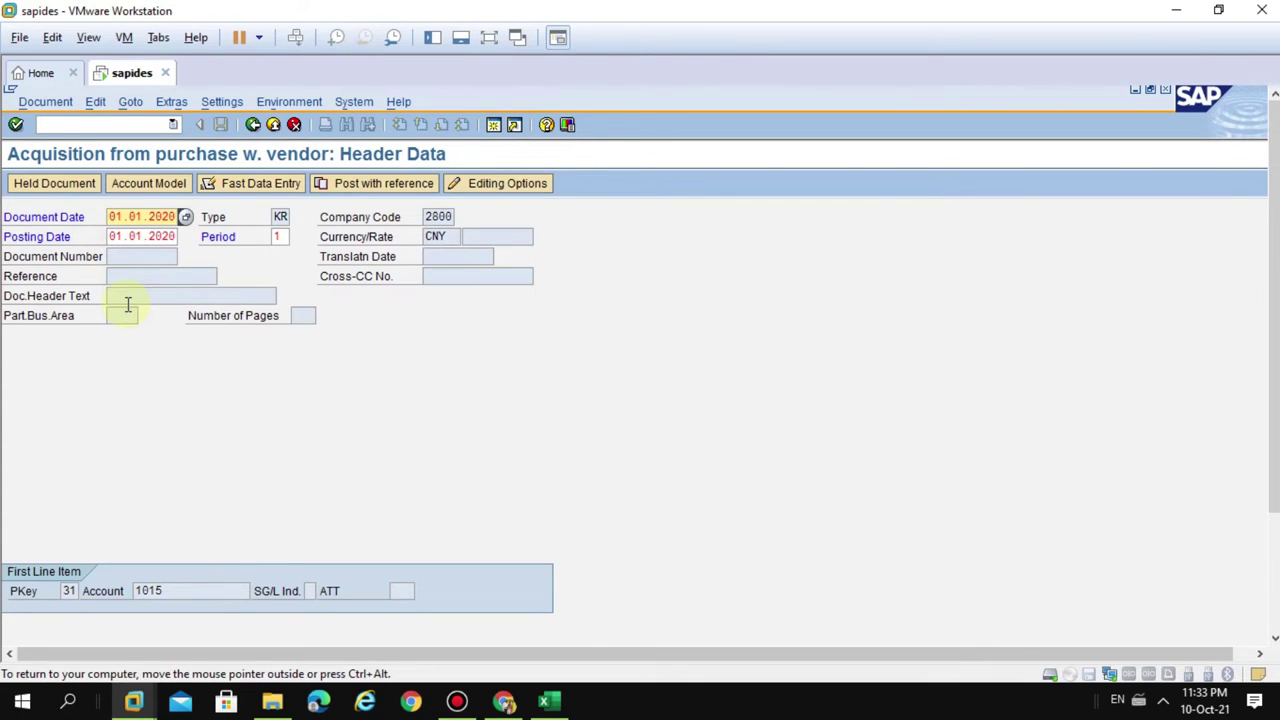
Step: Restore the SAP machine to full screen and bring the acquisition entry window forward
click(126, 305)
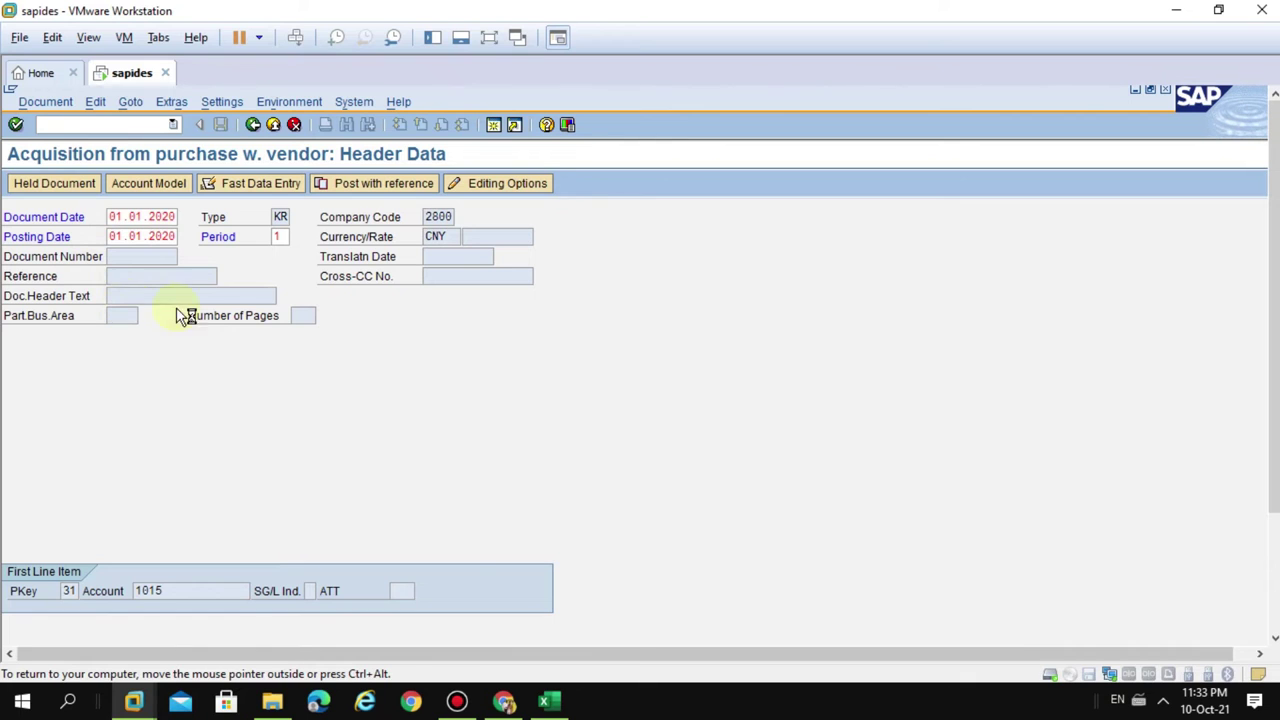
click(489, 37)
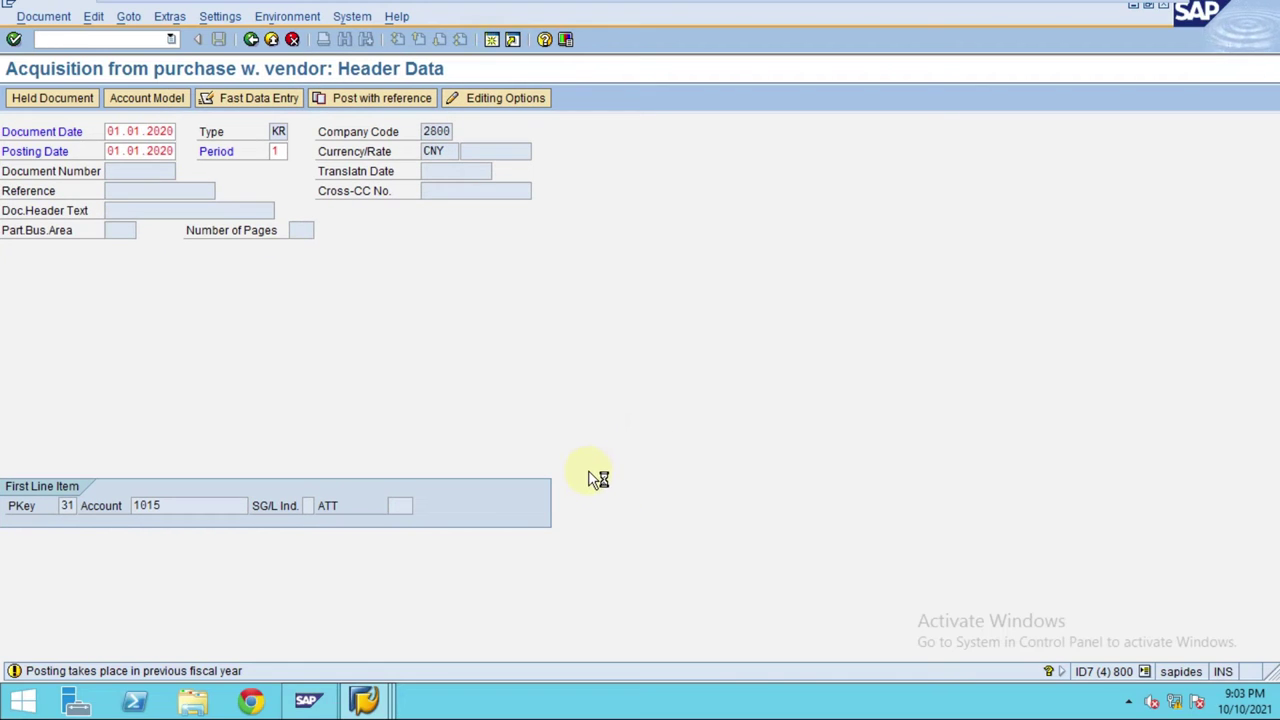
click(366, 700)
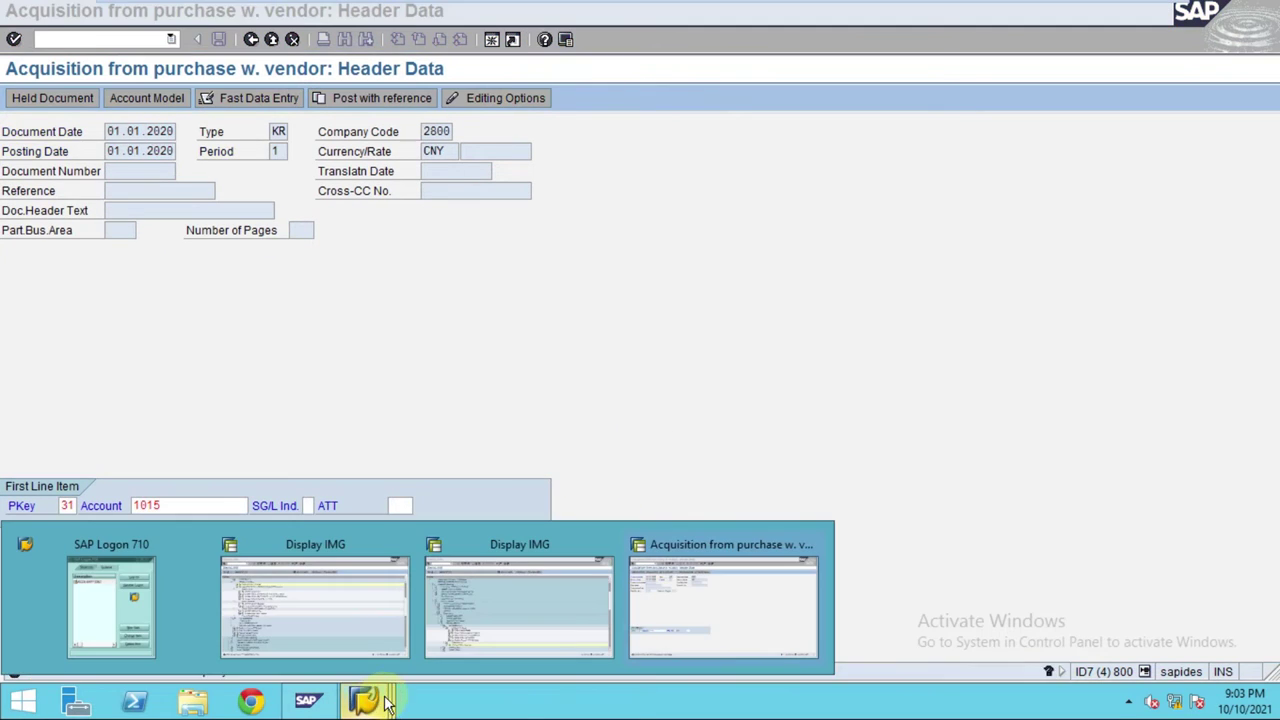
click(590, 437)
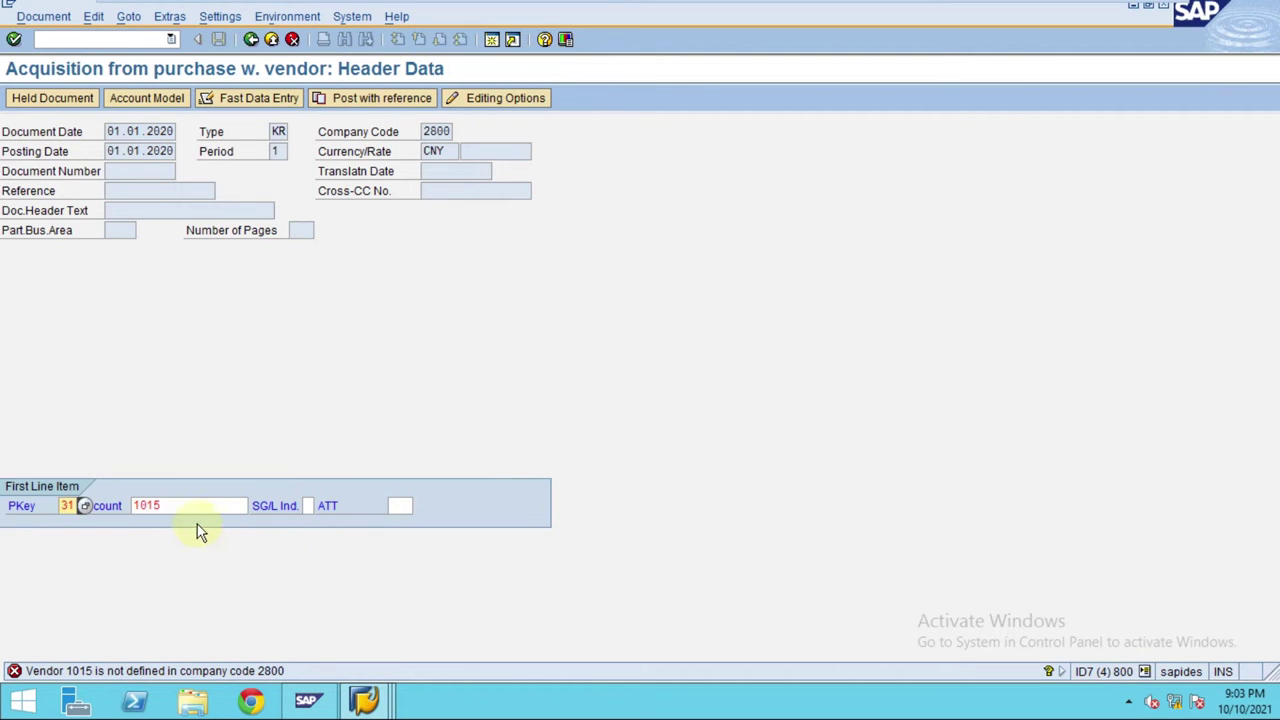
Step: Search all company code 2800 vendors, sort by number, and choose 2345 MJB ENTERPRISES
click(257, 502)
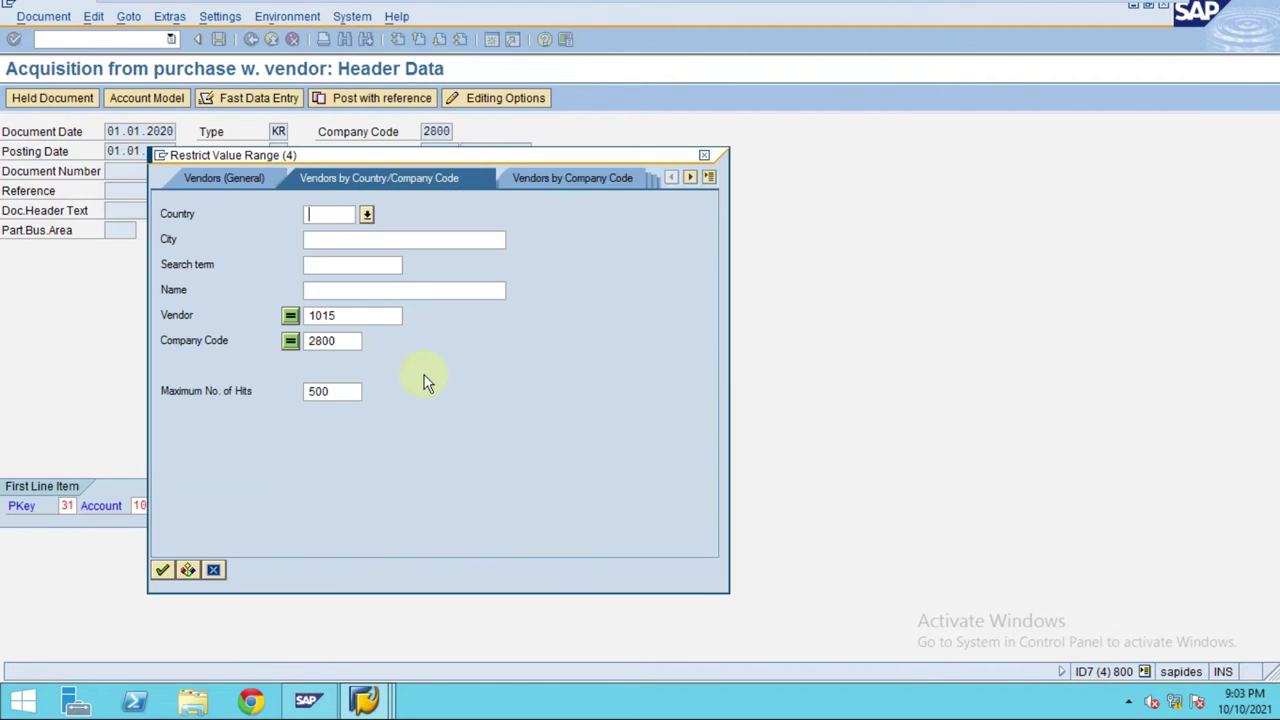
double_click(322, 316)
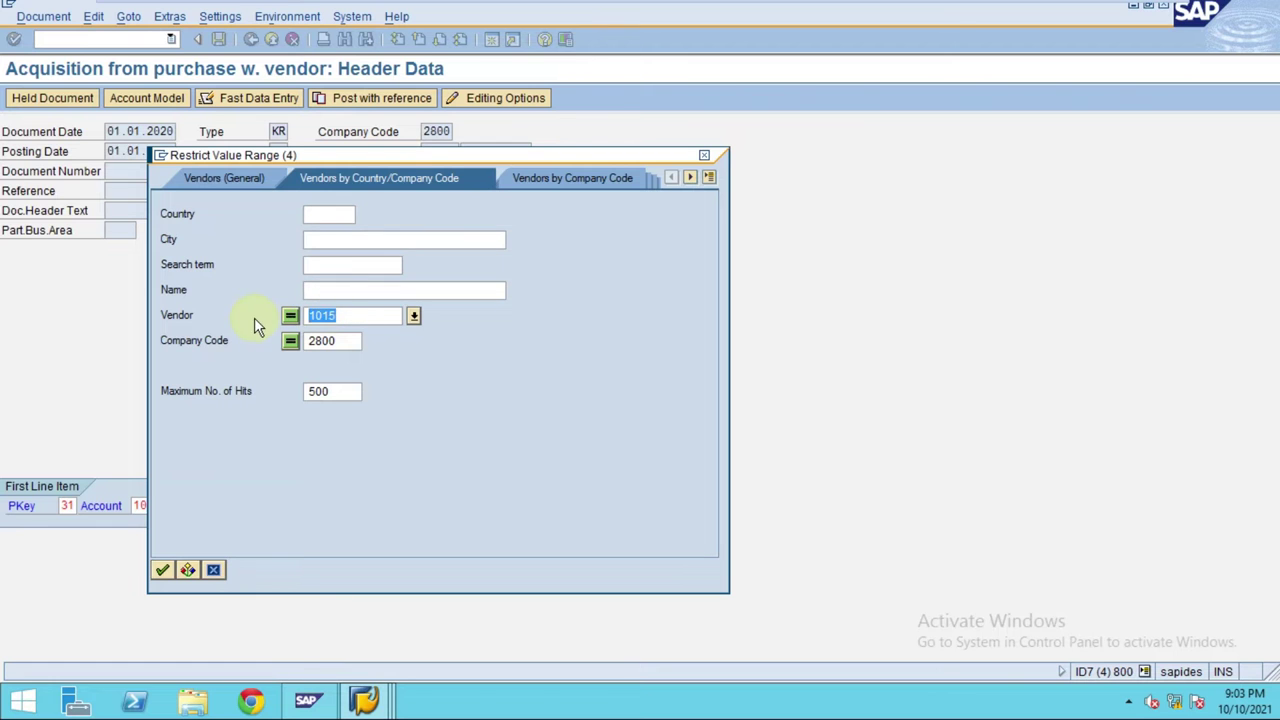
key(Delete)
key(Return)
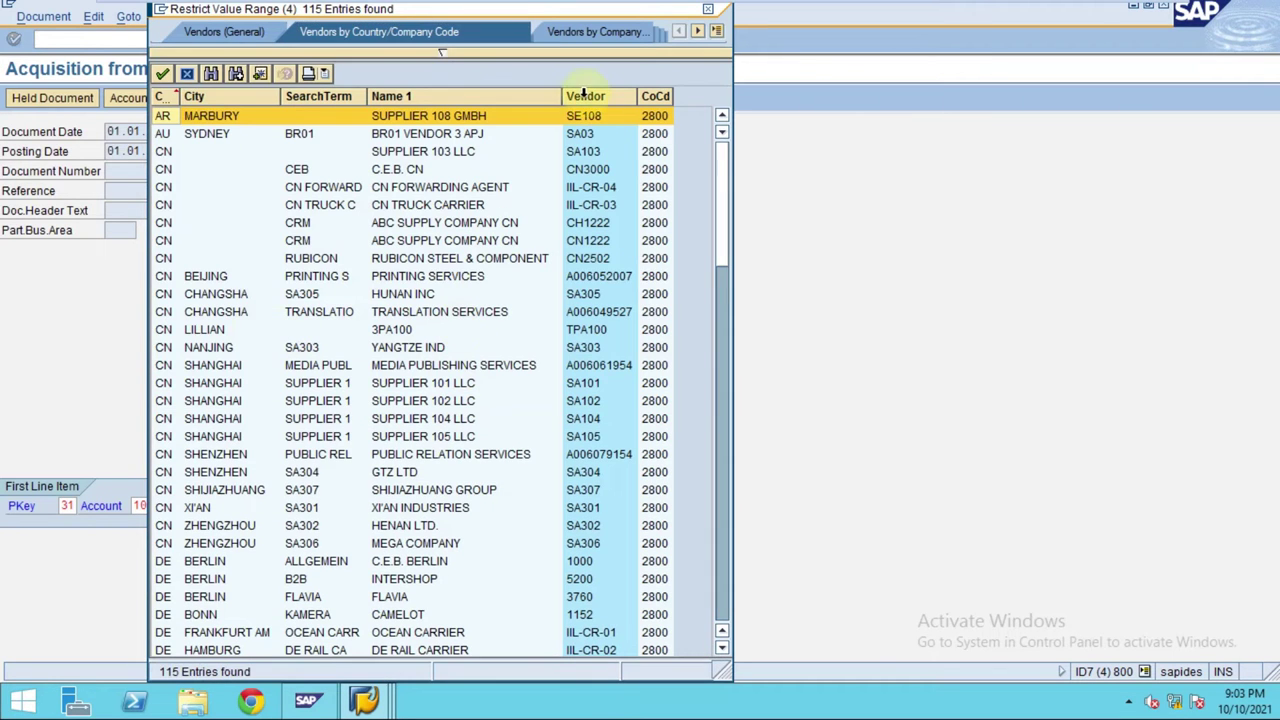
click(584, 93)
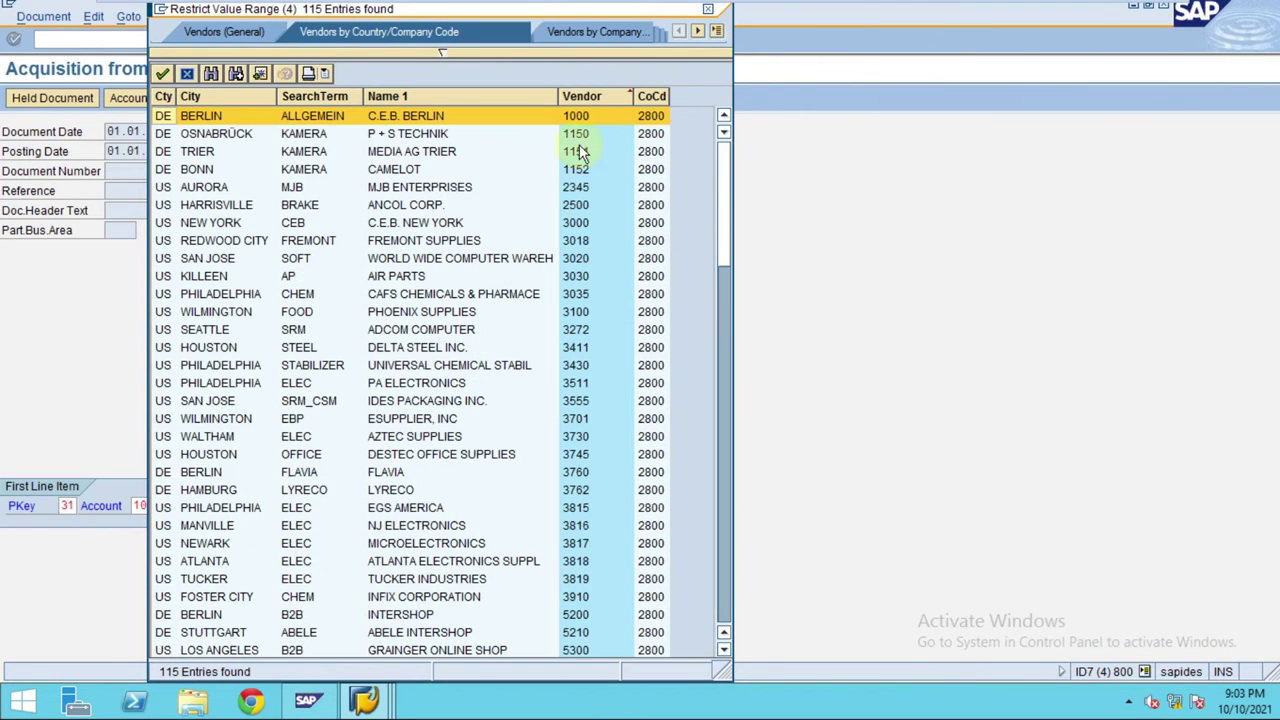
click(590, 153)
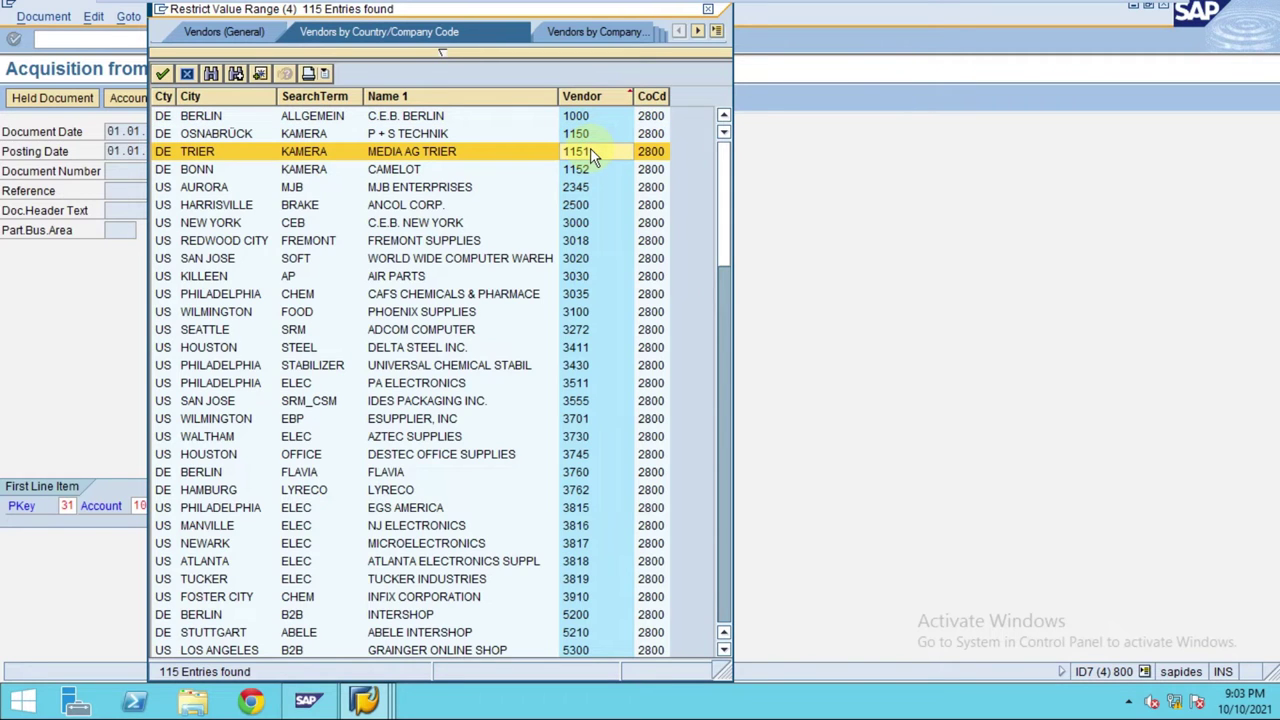
click(590, 176)
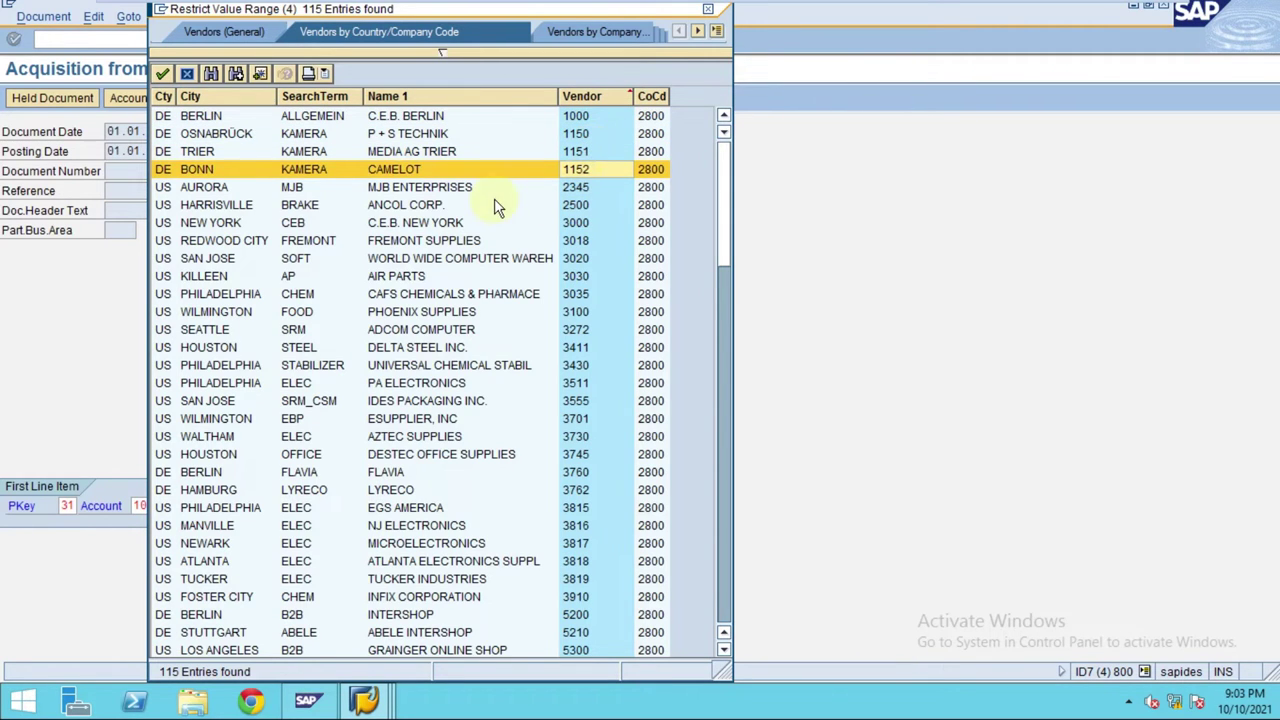
click(525, 193)
double_click(580, 192)
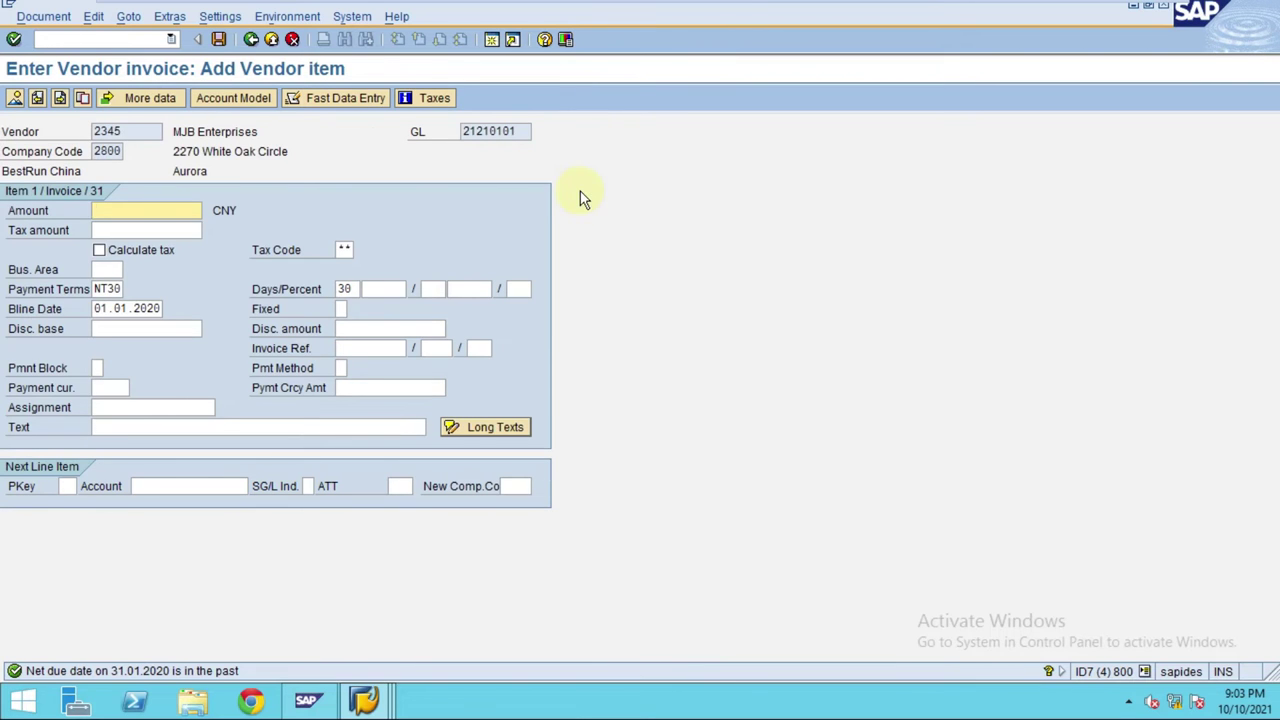
Step: Give the vendor item amount 800000.00 and enter posting key 70 for the next line
text(8)
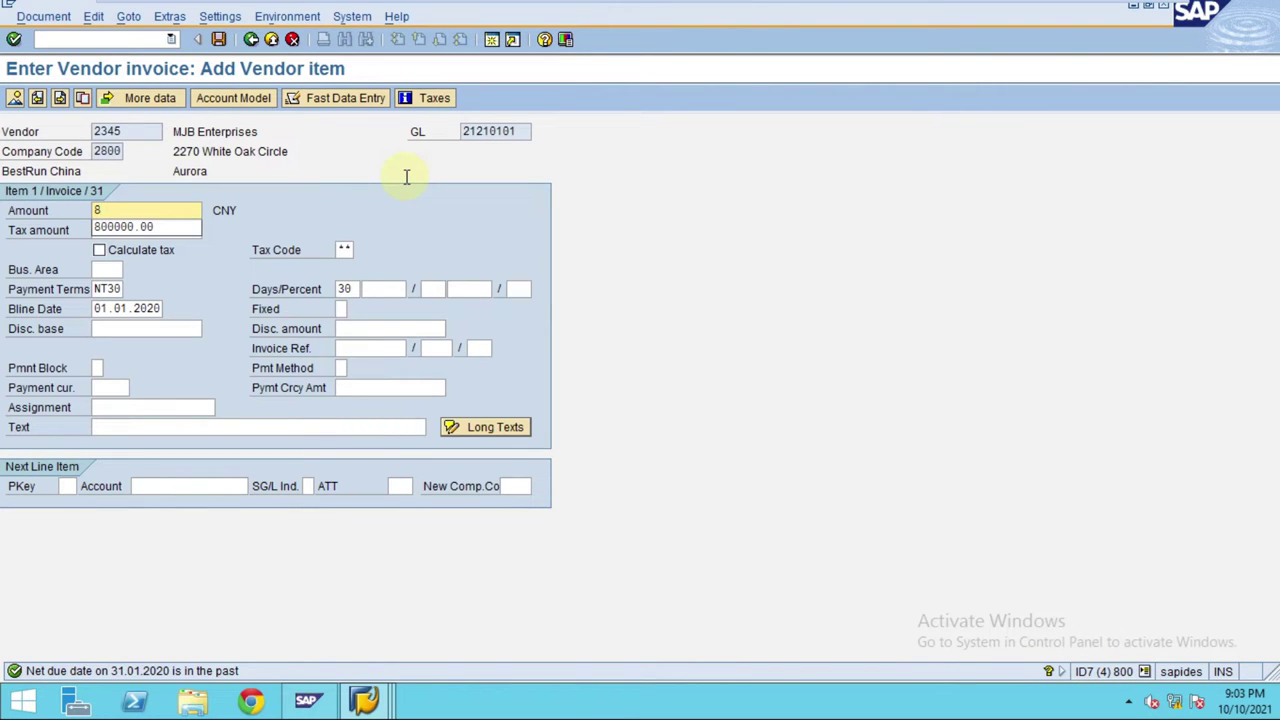
key(Down)
key(Return)
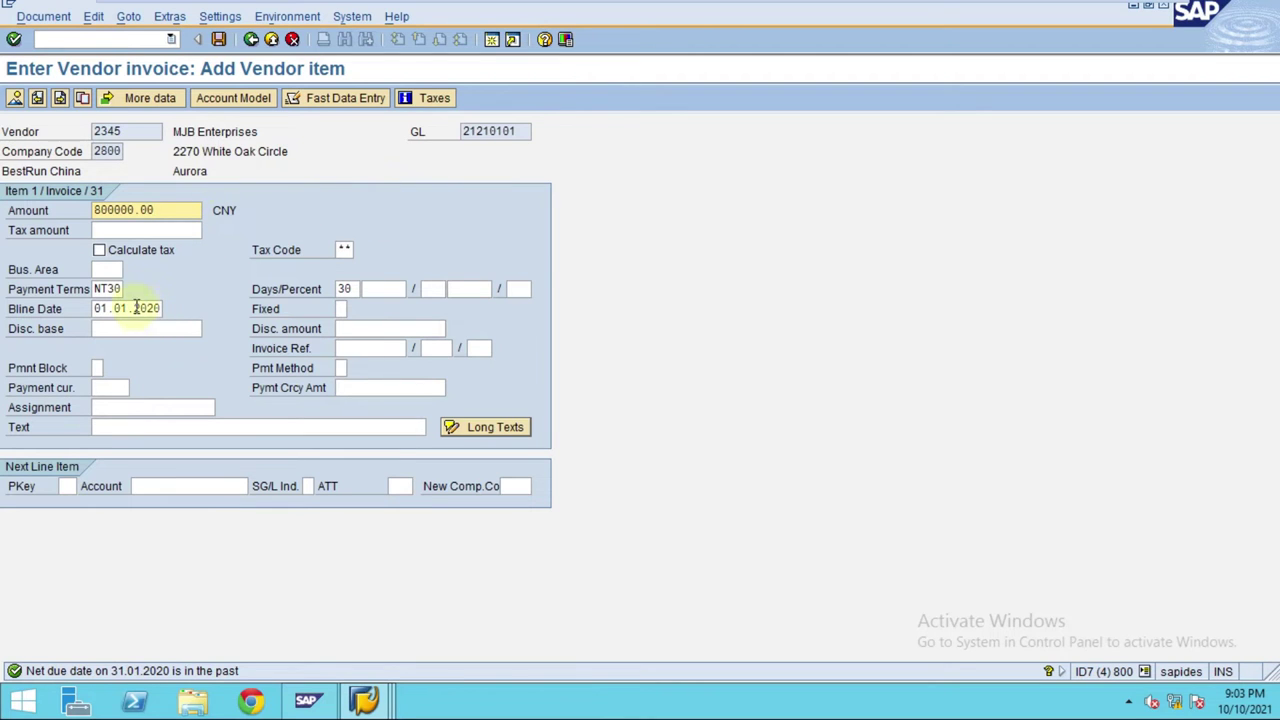
click(66, 486)
text(70)
Step: Open a second session with AS03 and copy asset number 2007
click(370, 705)
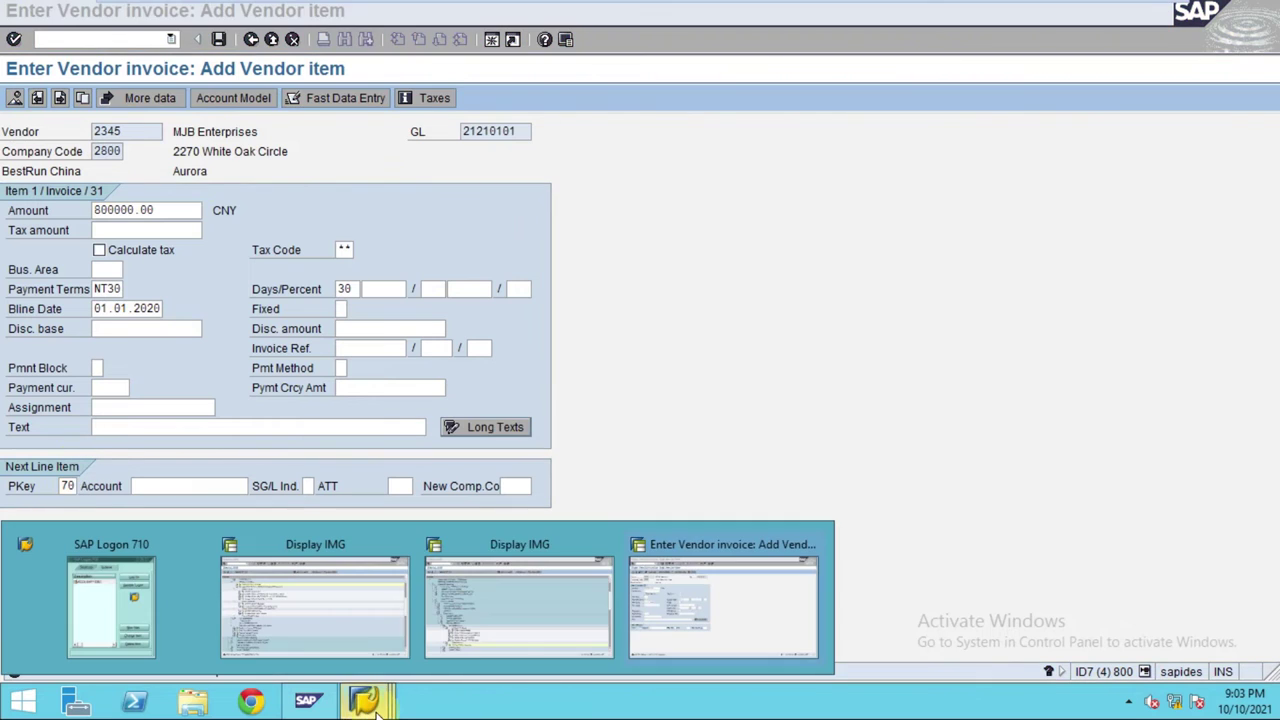
click(688, 600)
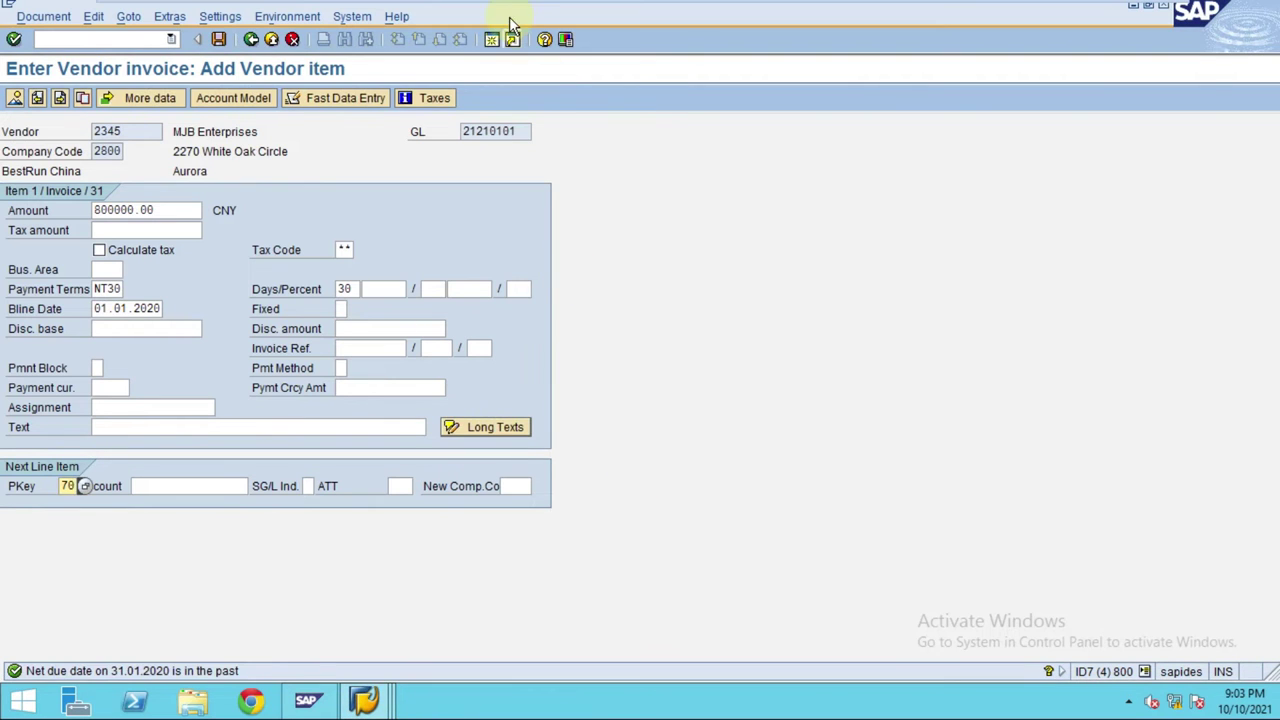
click(492, 38)
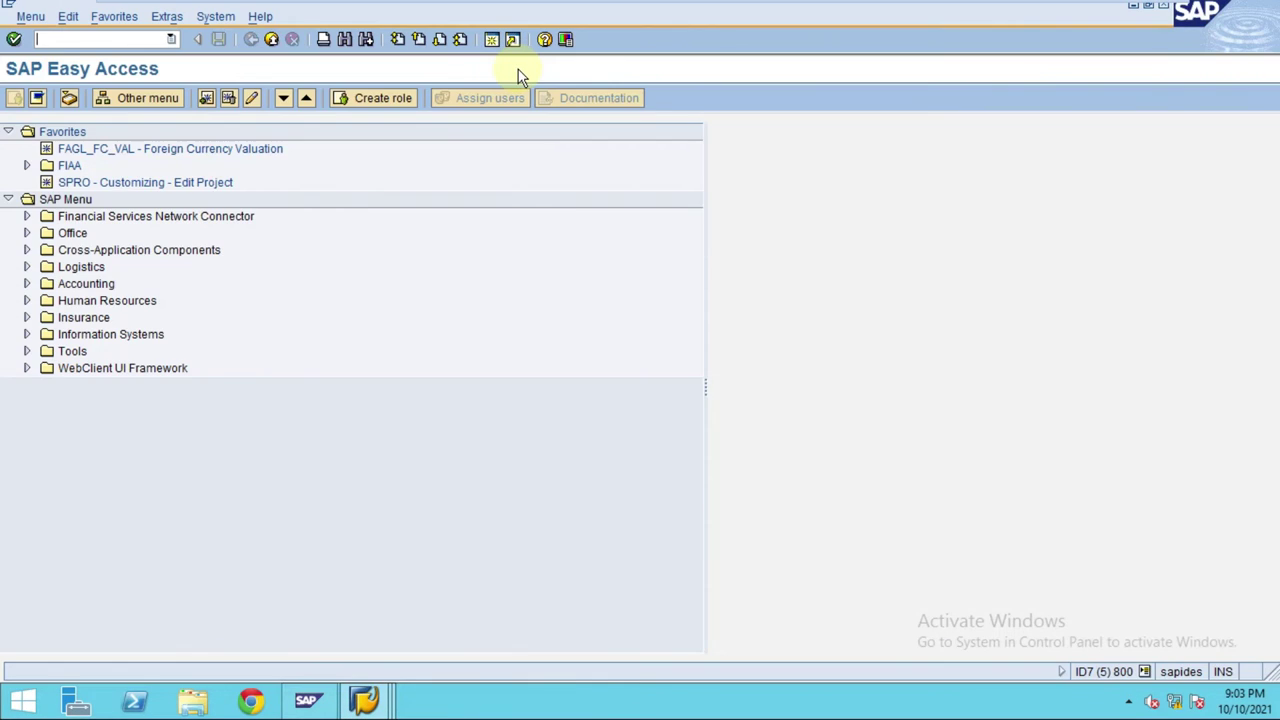
text(as03)
key(Return)
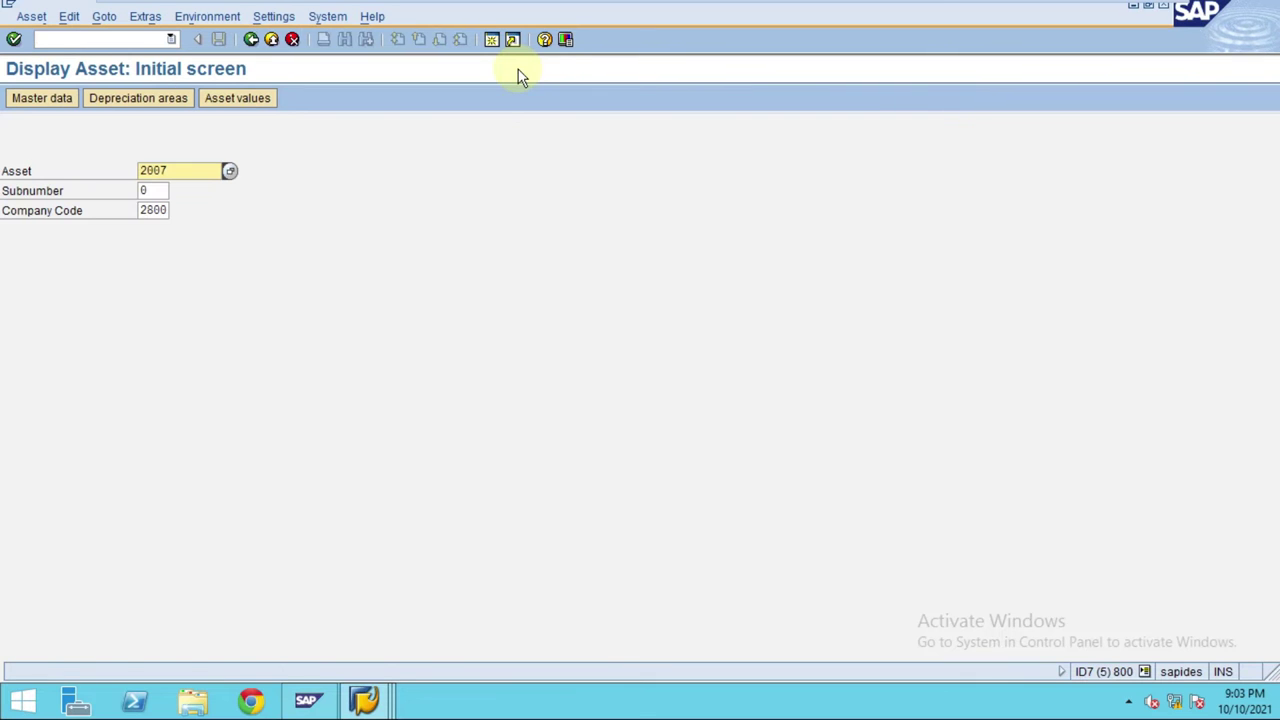
drag(175, 170, 100, 165)
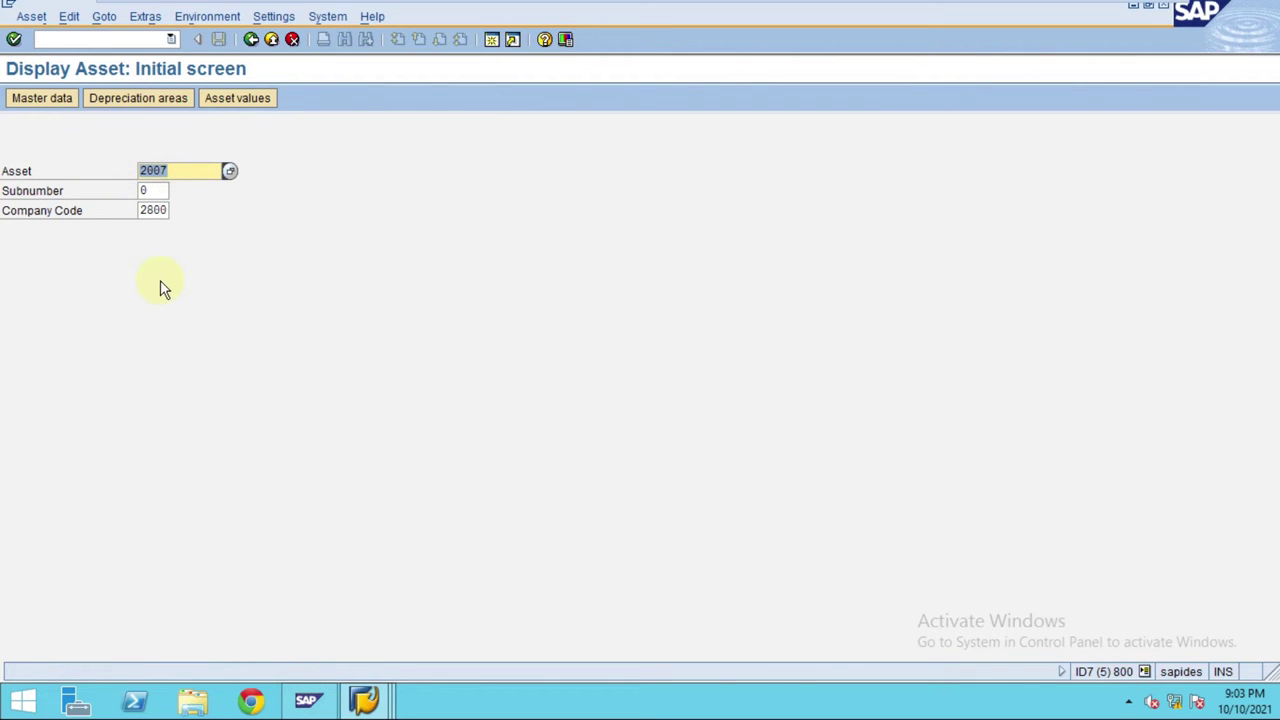
Step: Set the next line's account to asset 2007 with transaction type 100 and confirm
key(alt+Tab)
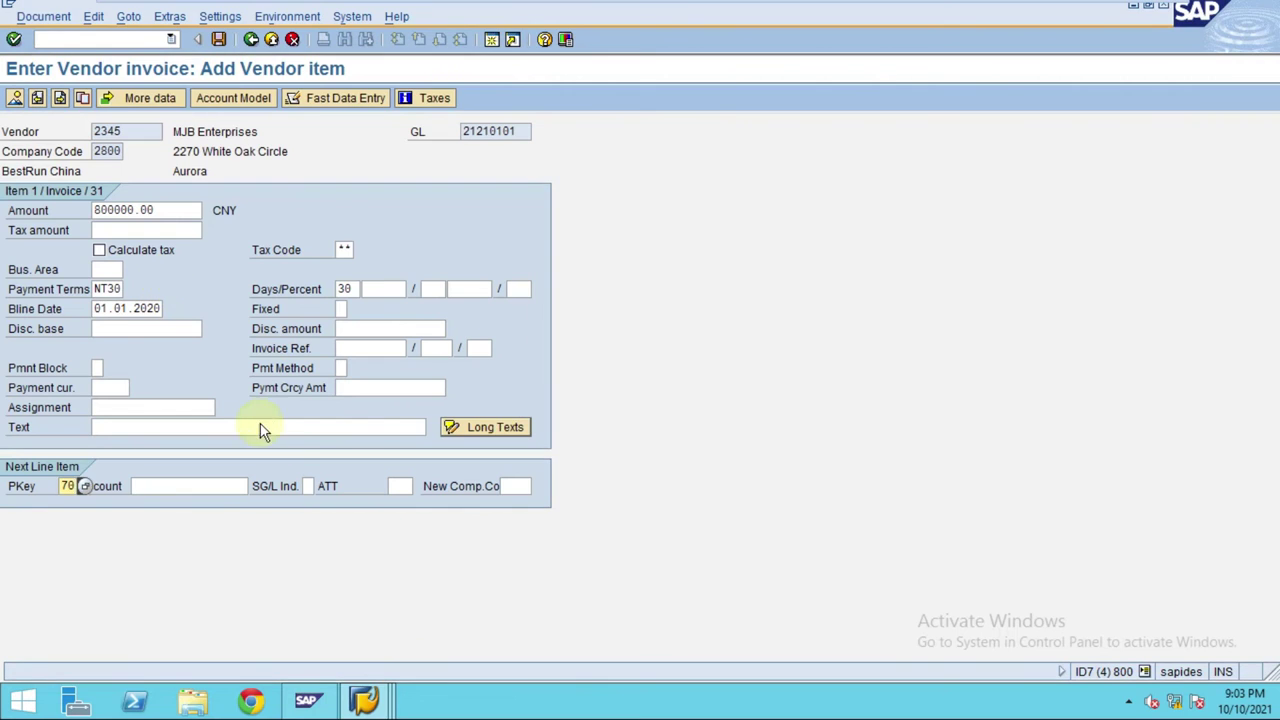
click(204, 485)
text(2007)
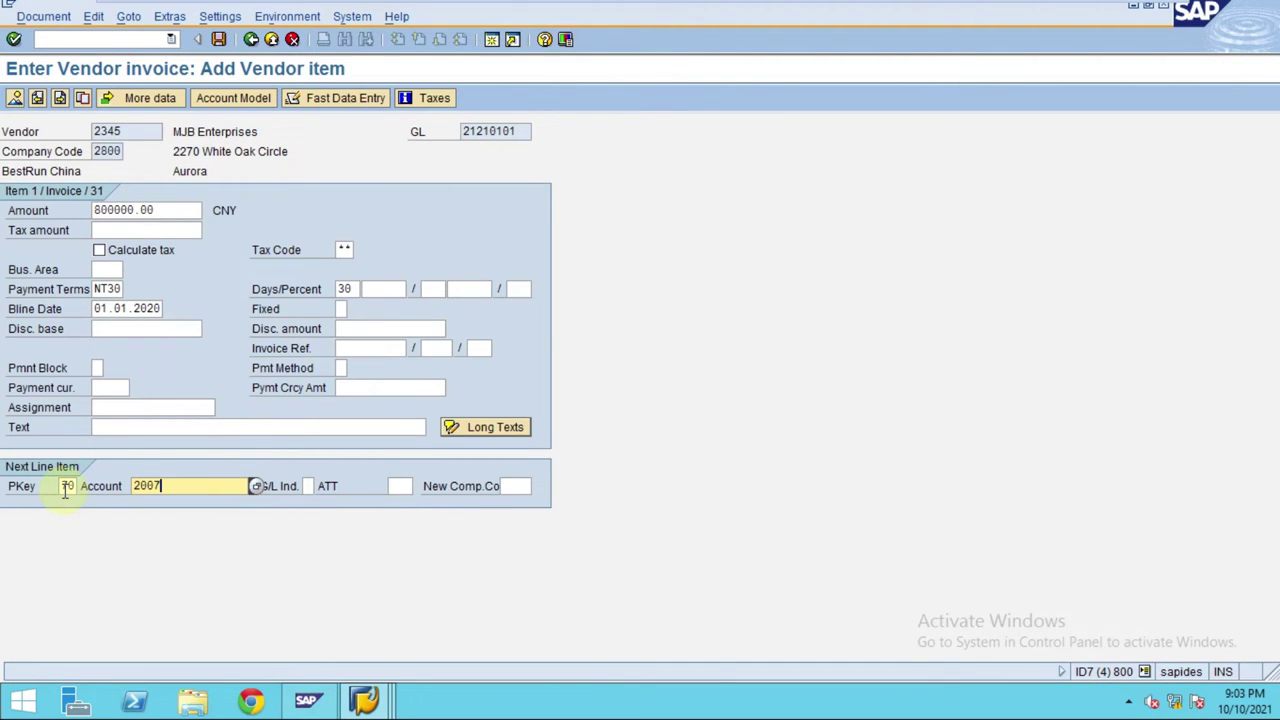
click(67, 486)
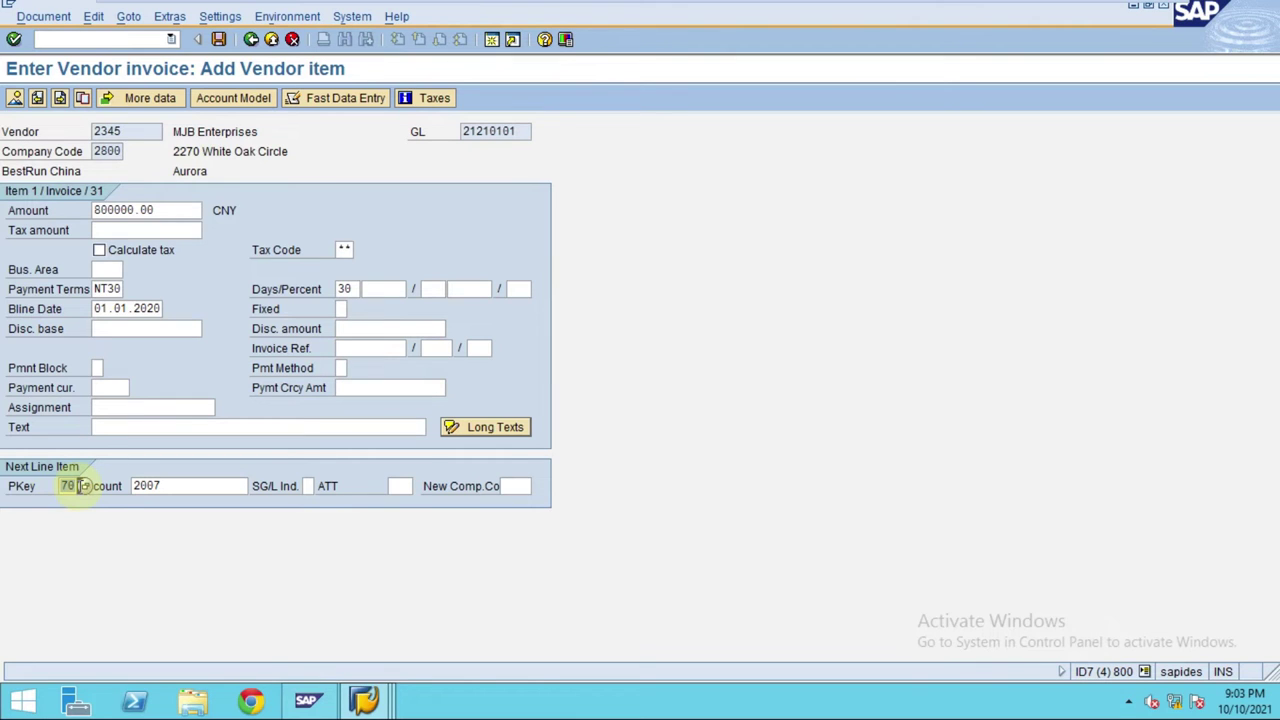
click(397, 486)
text(100)
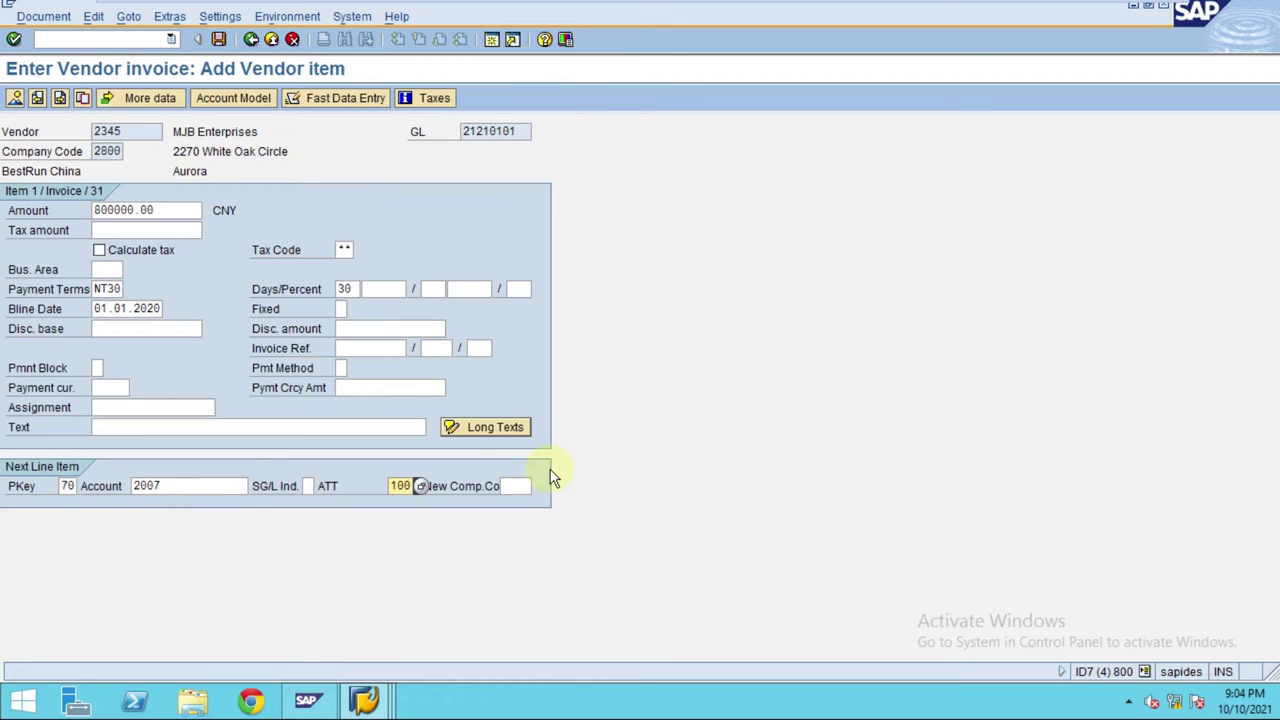
key(Return)
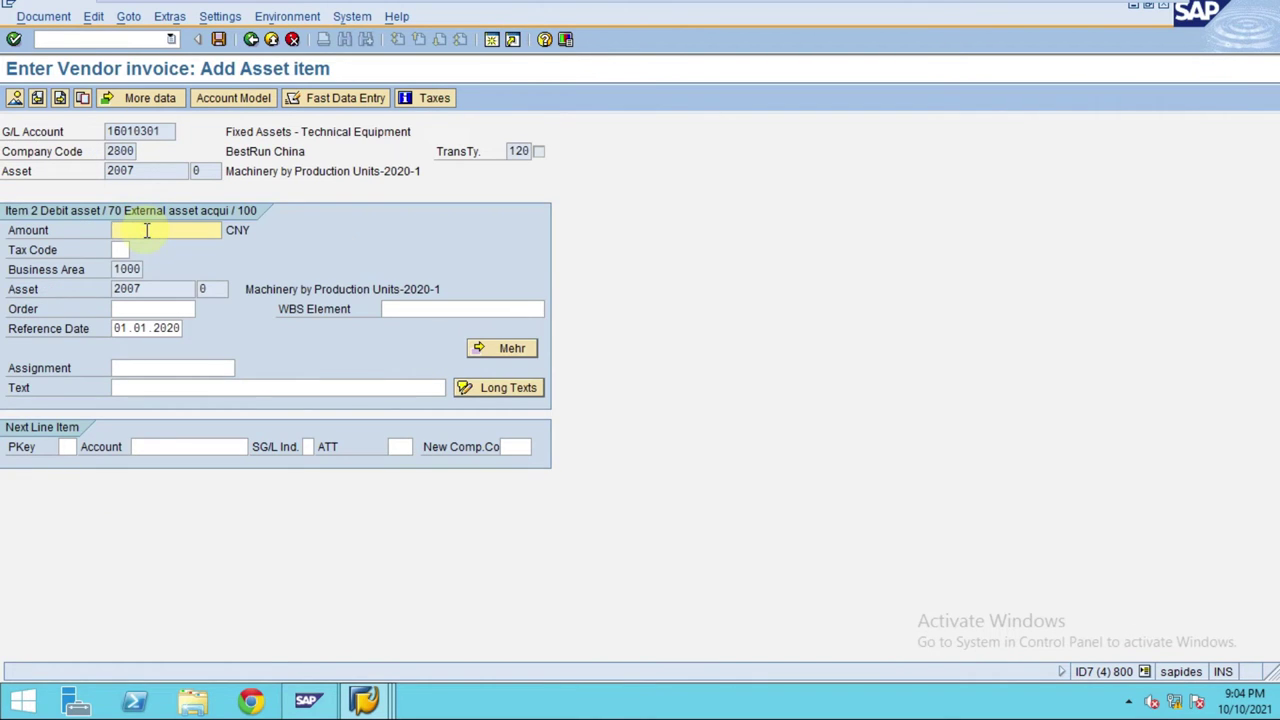
Step: Give the asset line the invoice total, tax code J0 and text 'Purchase of Machinery', then view the overview
key(Return)
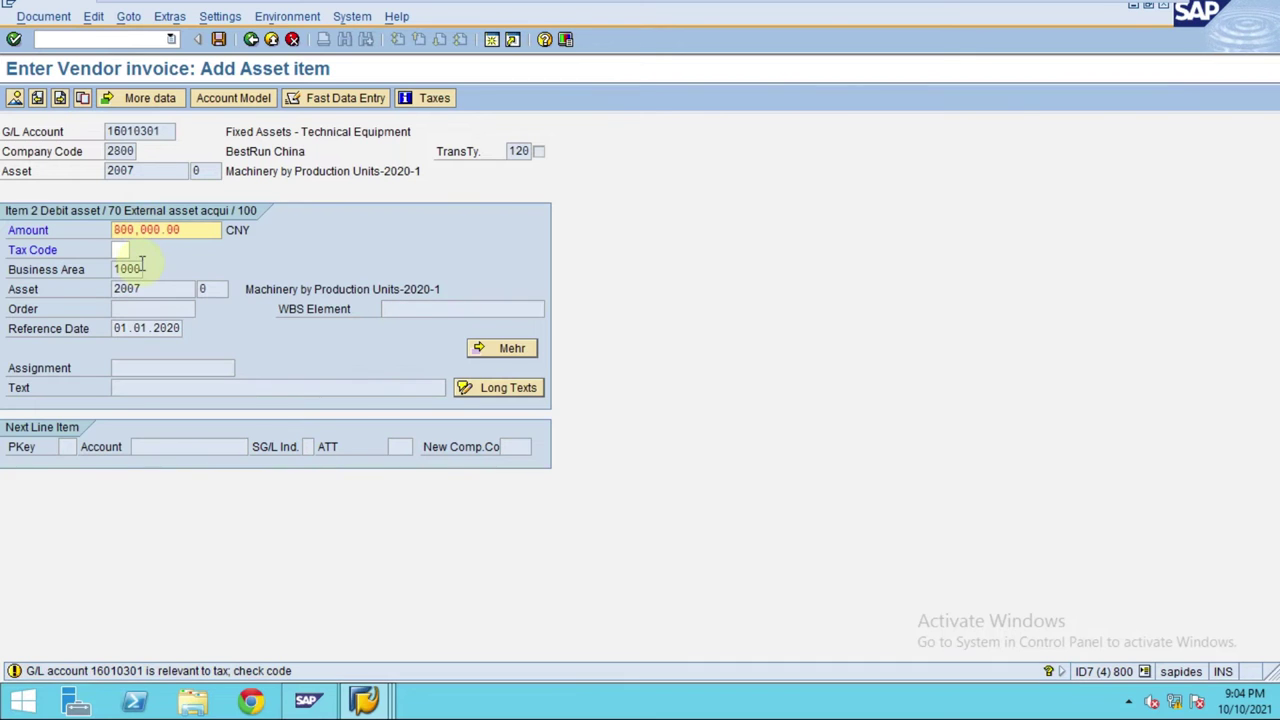
click(210, 252)
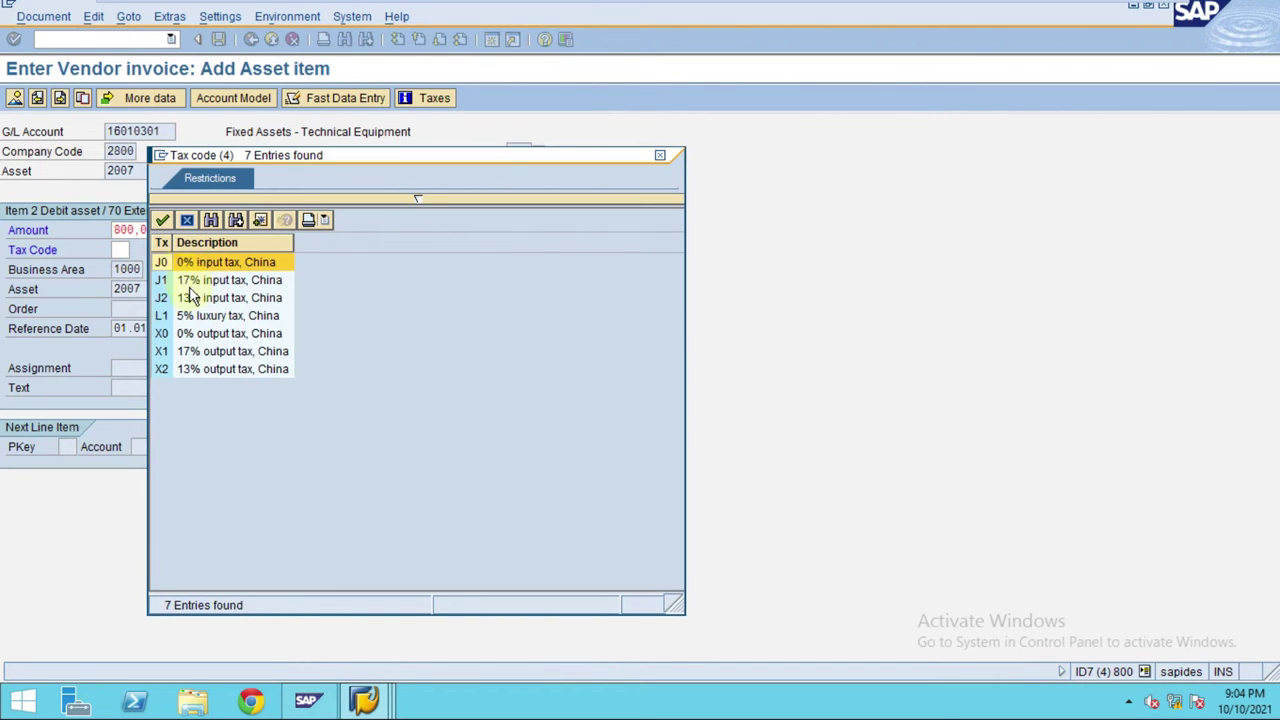
double_click(190, 266)
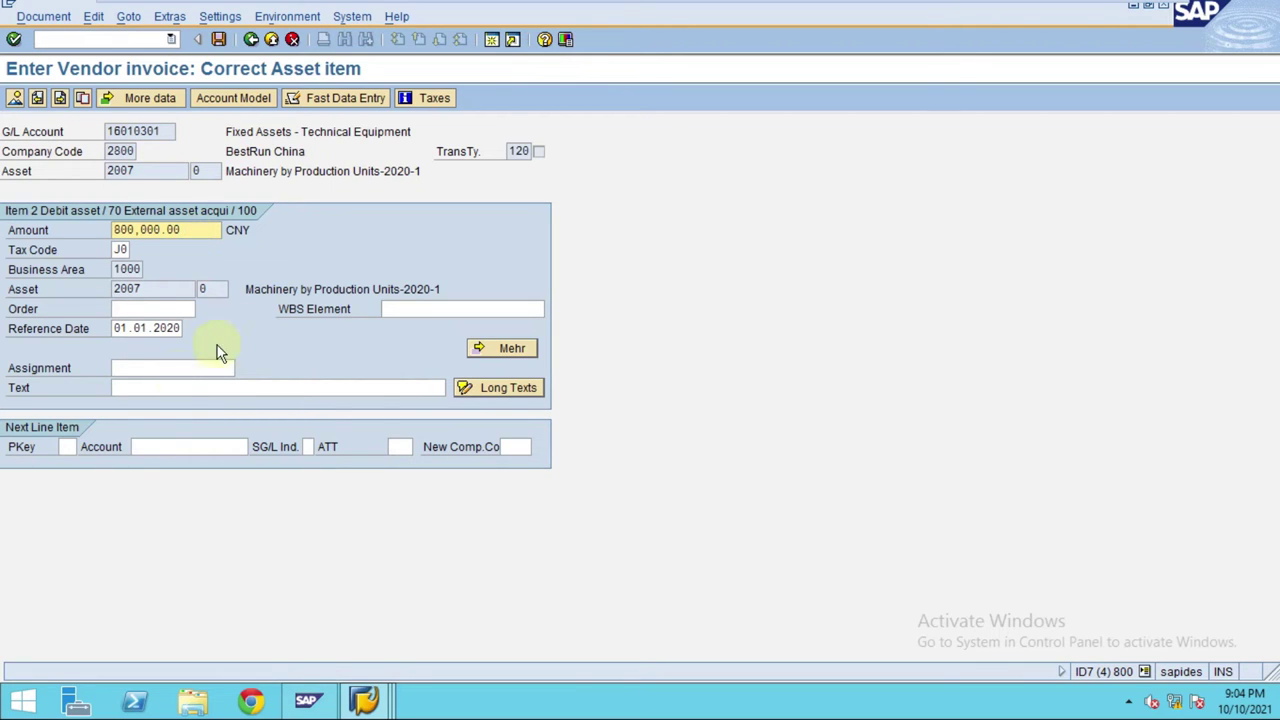
click(145, 387)
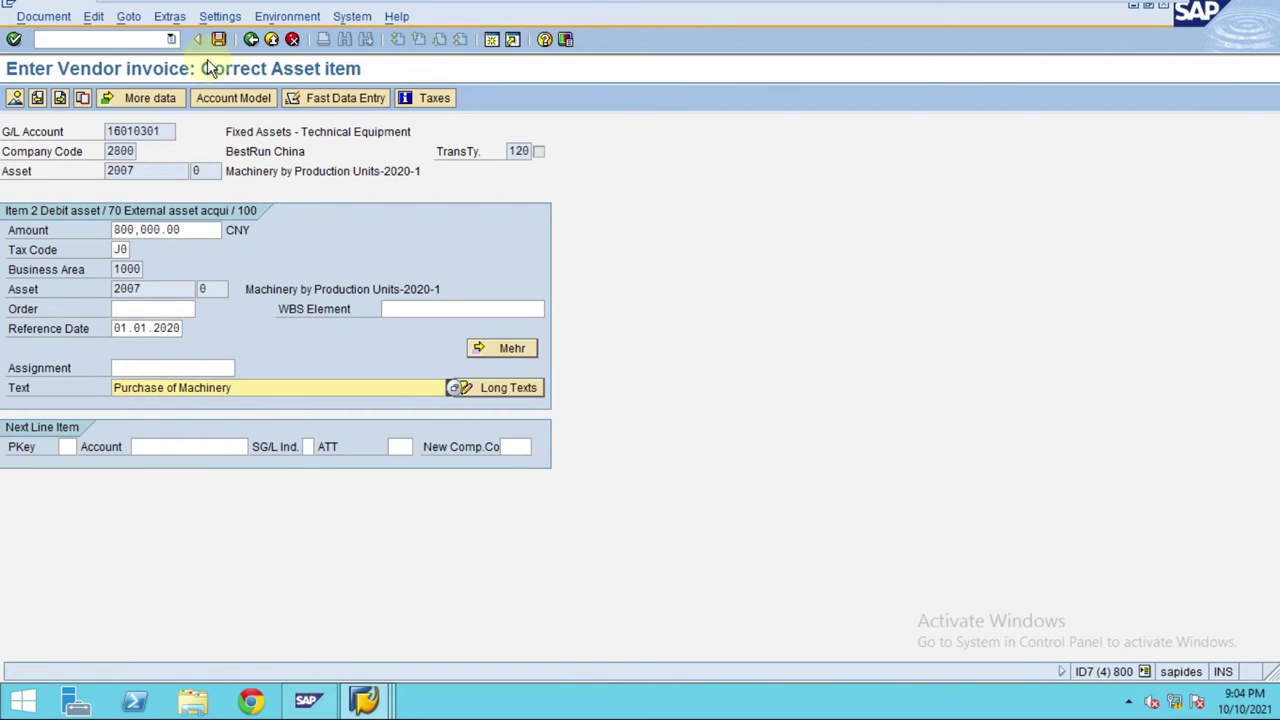
click(12, 99)
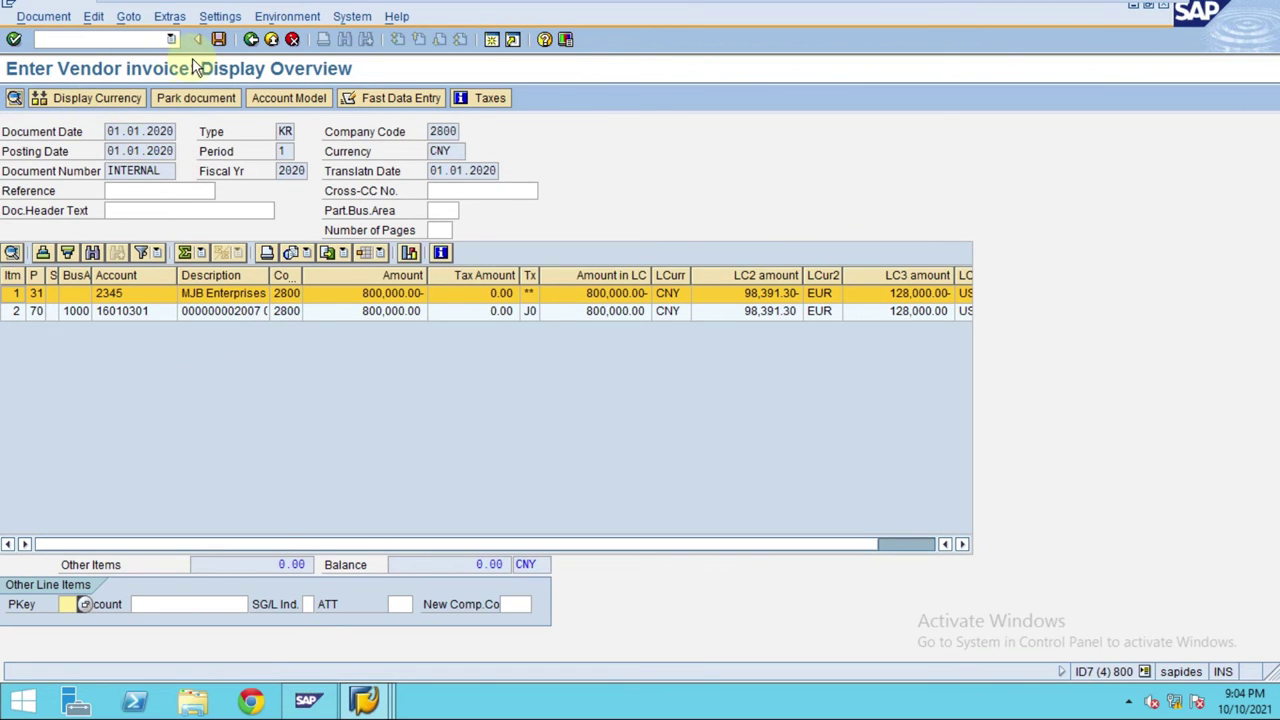
Step: Attempt to post the balanced invoice, then bring up the open SAP windows to switch sessions
click(219, 40)
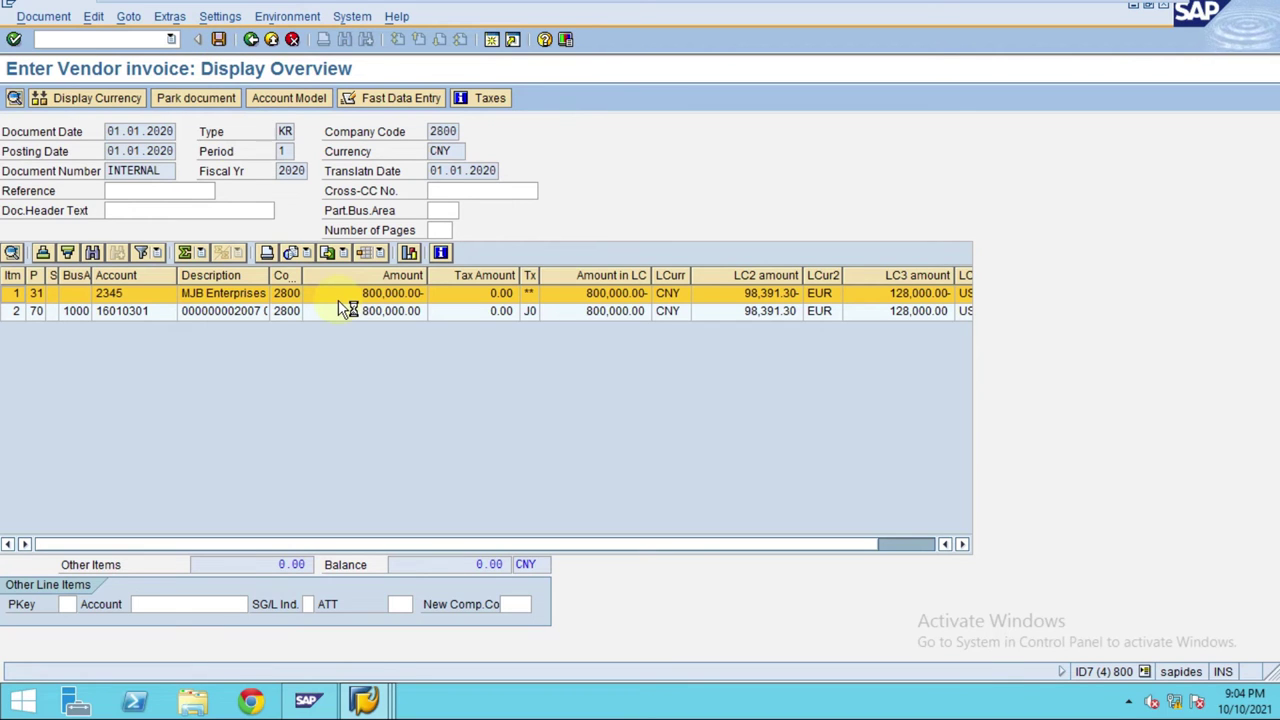
click(366, 703)
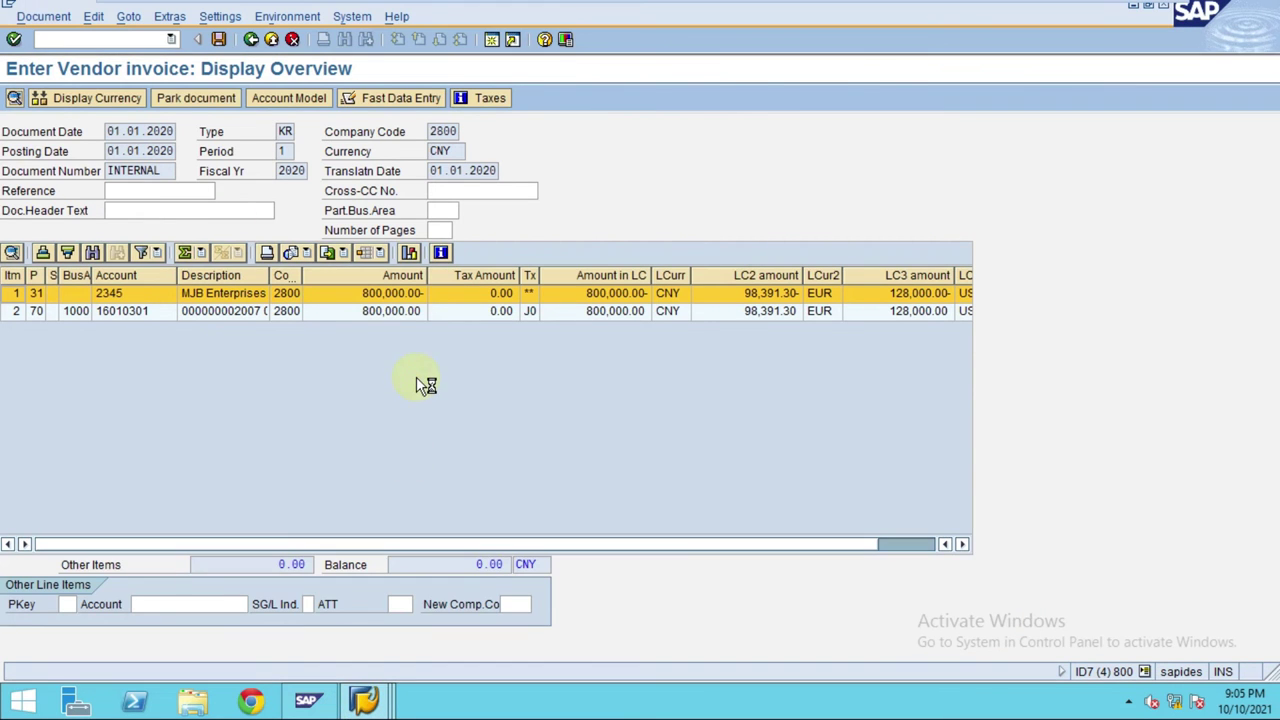
click(366, 700)
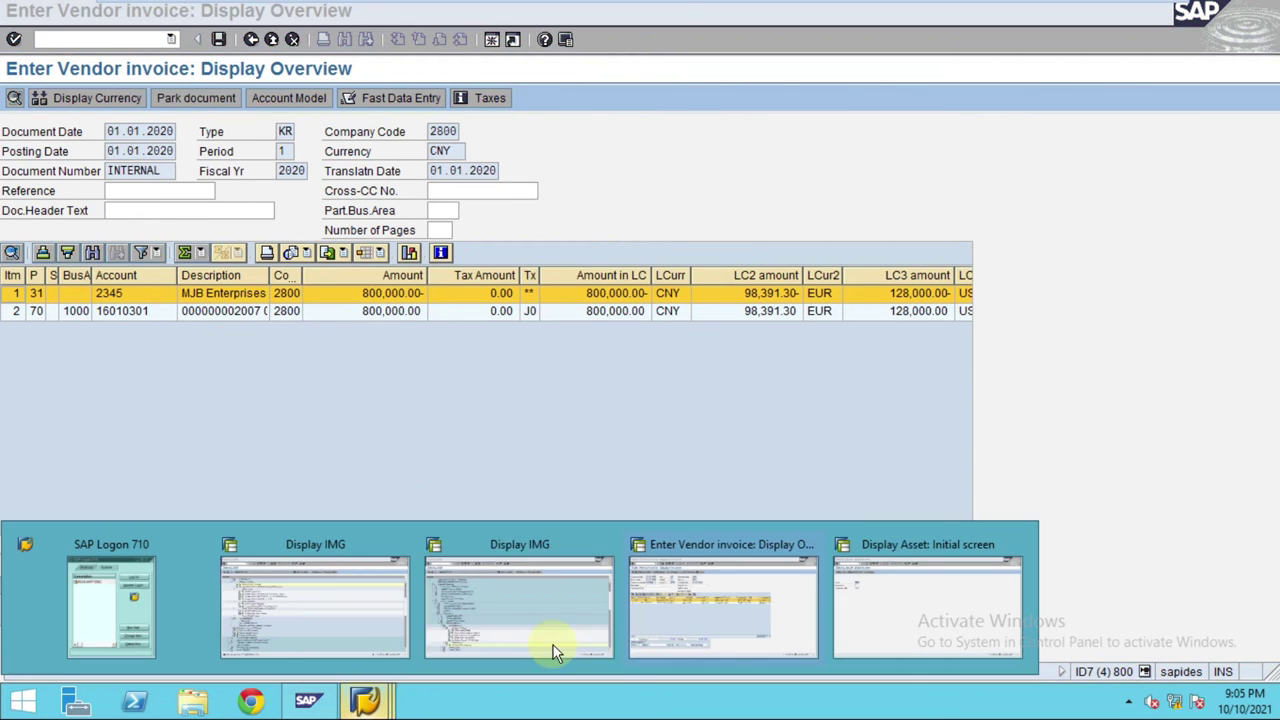
Step: Check asset 2007's values for the previous fiscal year, then return to the invoice overview
click(950, 612)
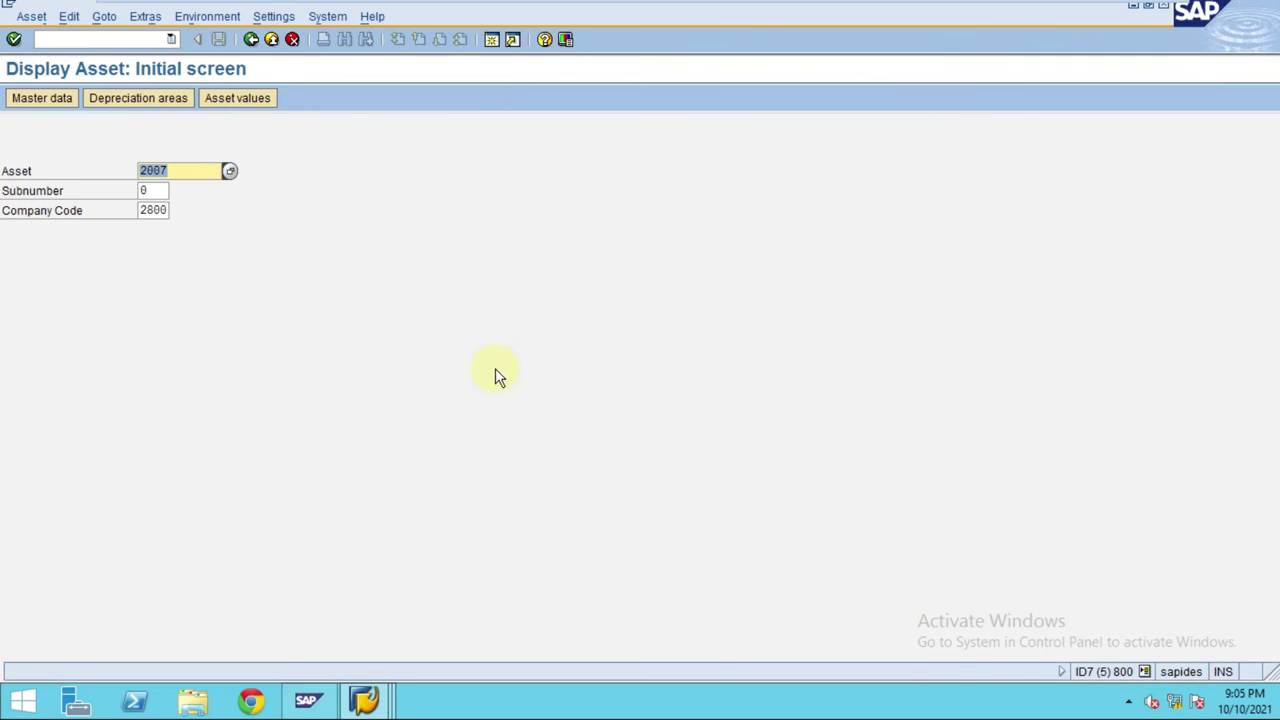
click(225, 103)
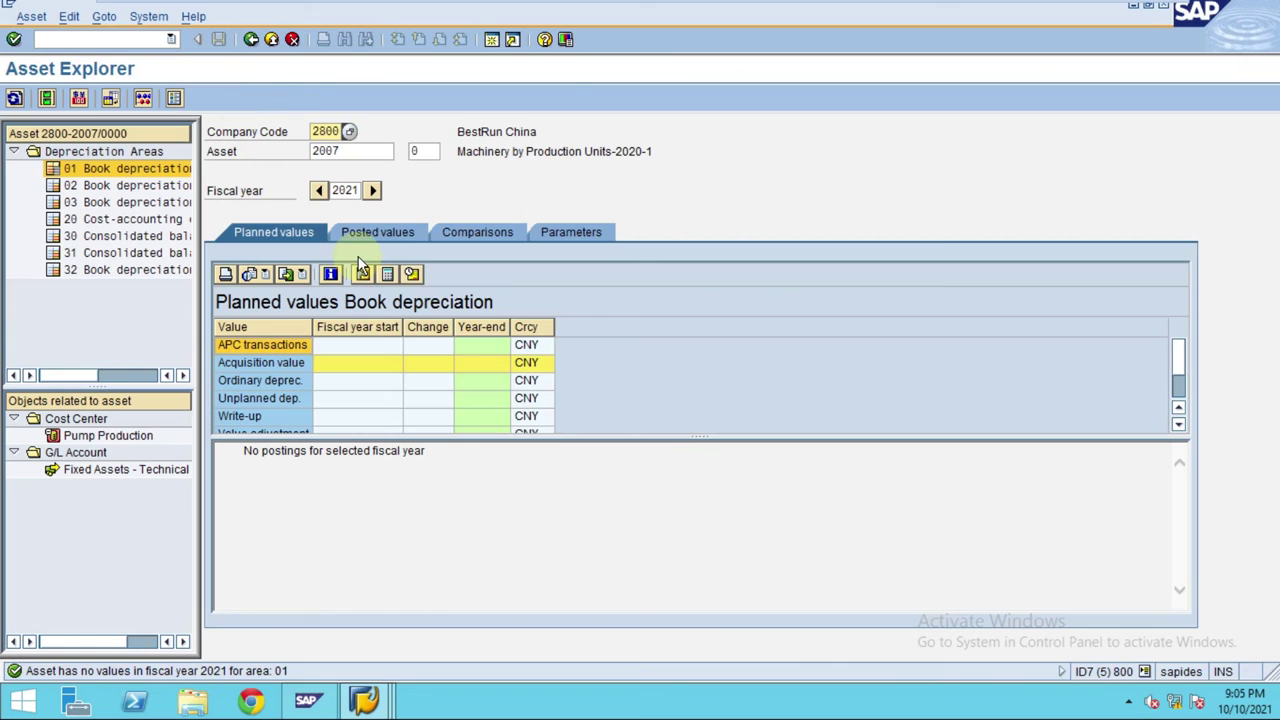
click(320, 192)
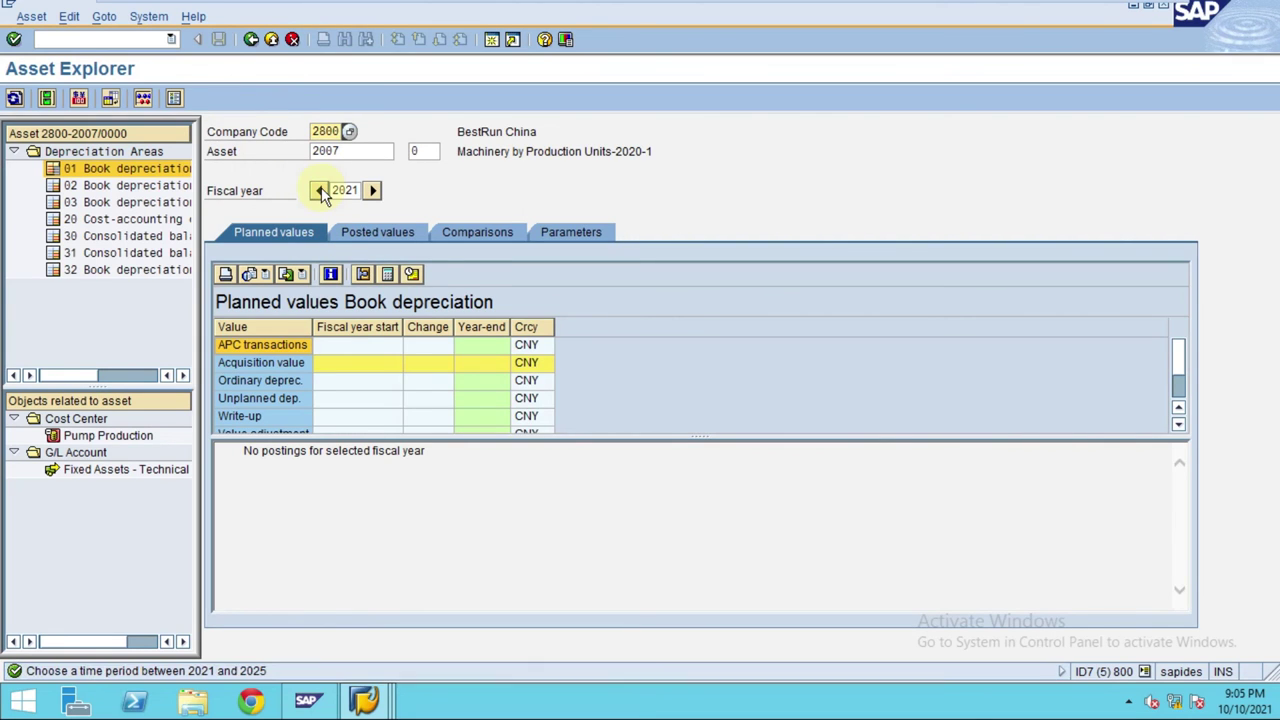
click(251, 40)
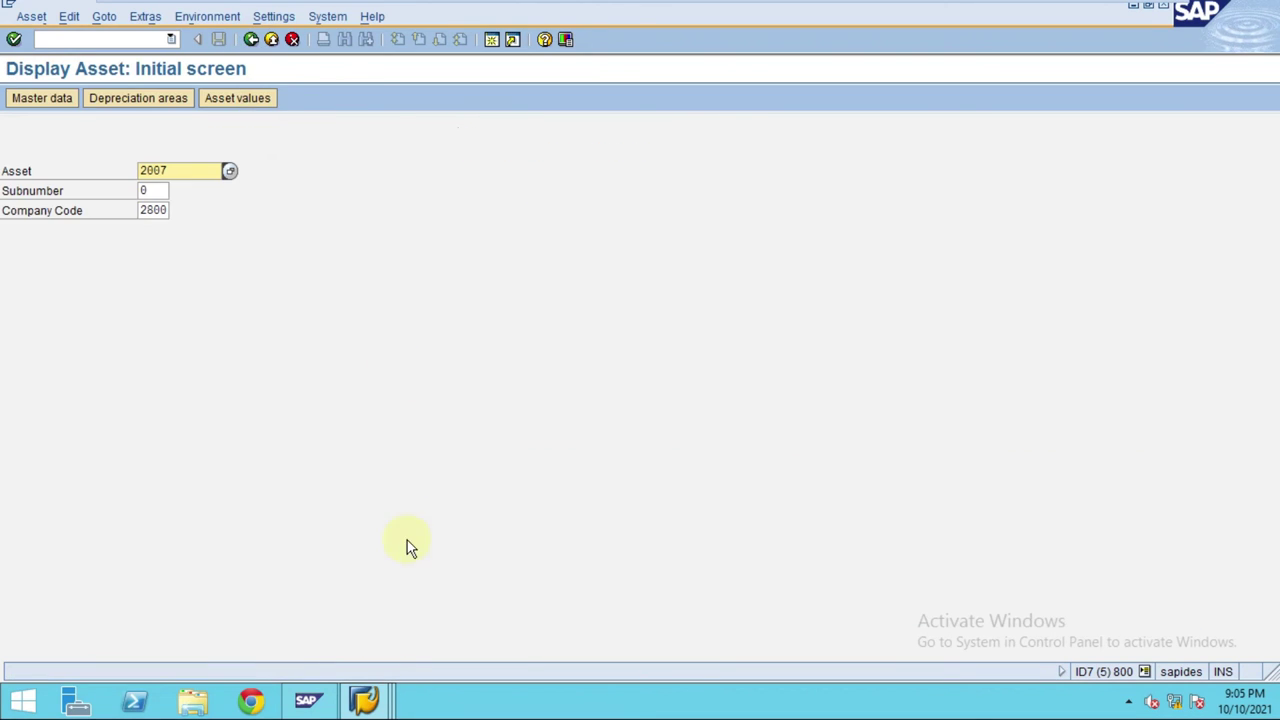
click(364, 700)
click(671, 607)
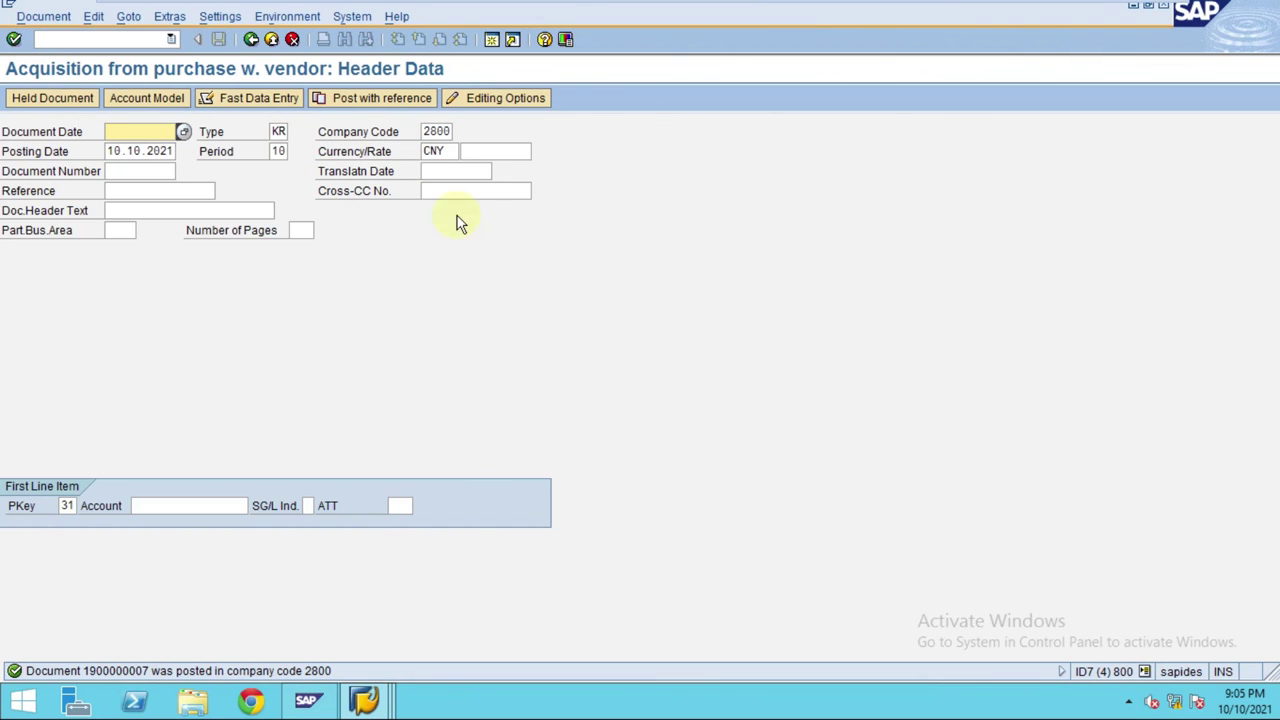
Step: Display the posted 2020 invoice document, showing vendor line 31 and asset line 70 at 800,000 CNY each
mouse_move(578, 6)
click(811, 11)
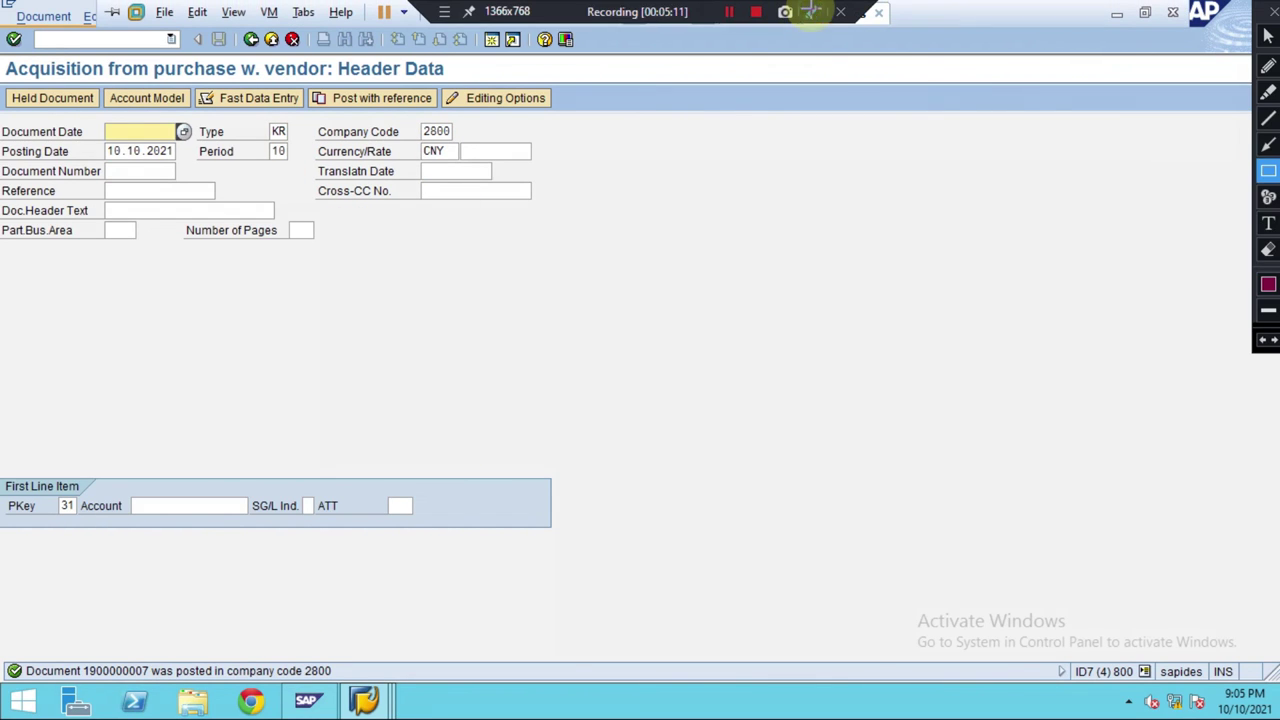
click(1268, 175)
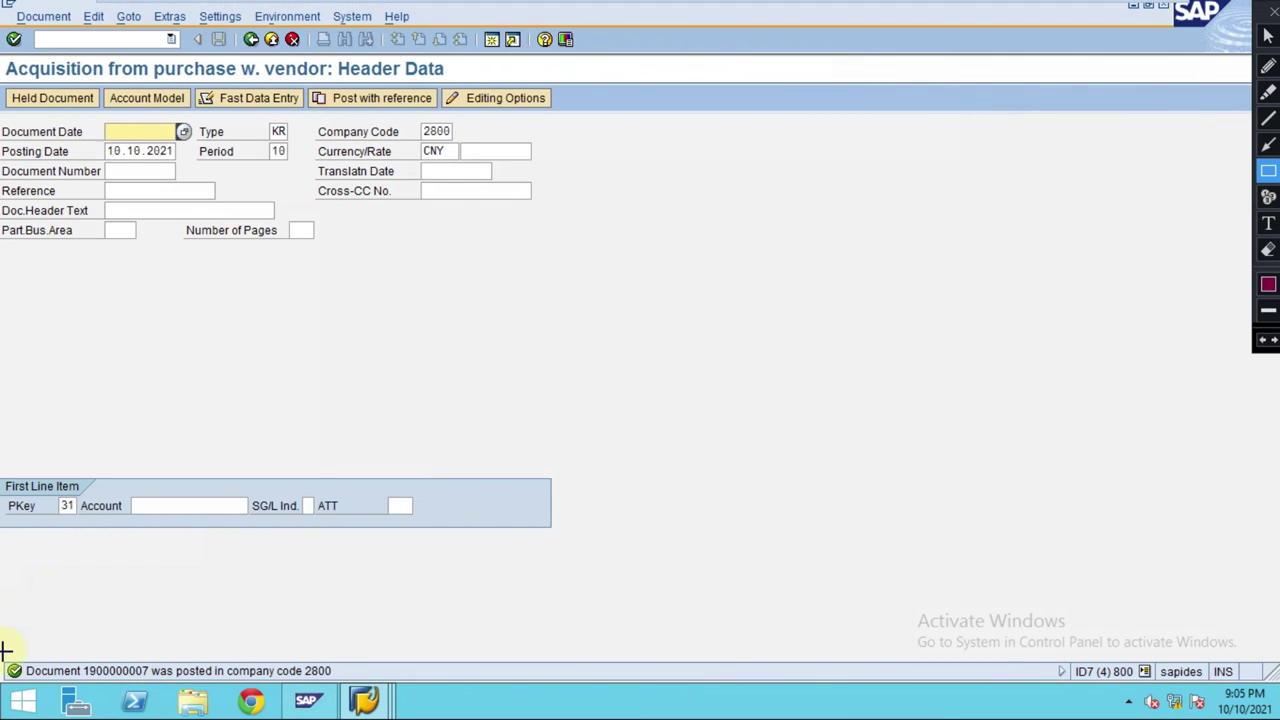
mouse_move(2, 653)
mouse_down()
mouse_move(160, 697)
mouse_move(338, 682)
mouse_move(152, 686)
mouse_up()
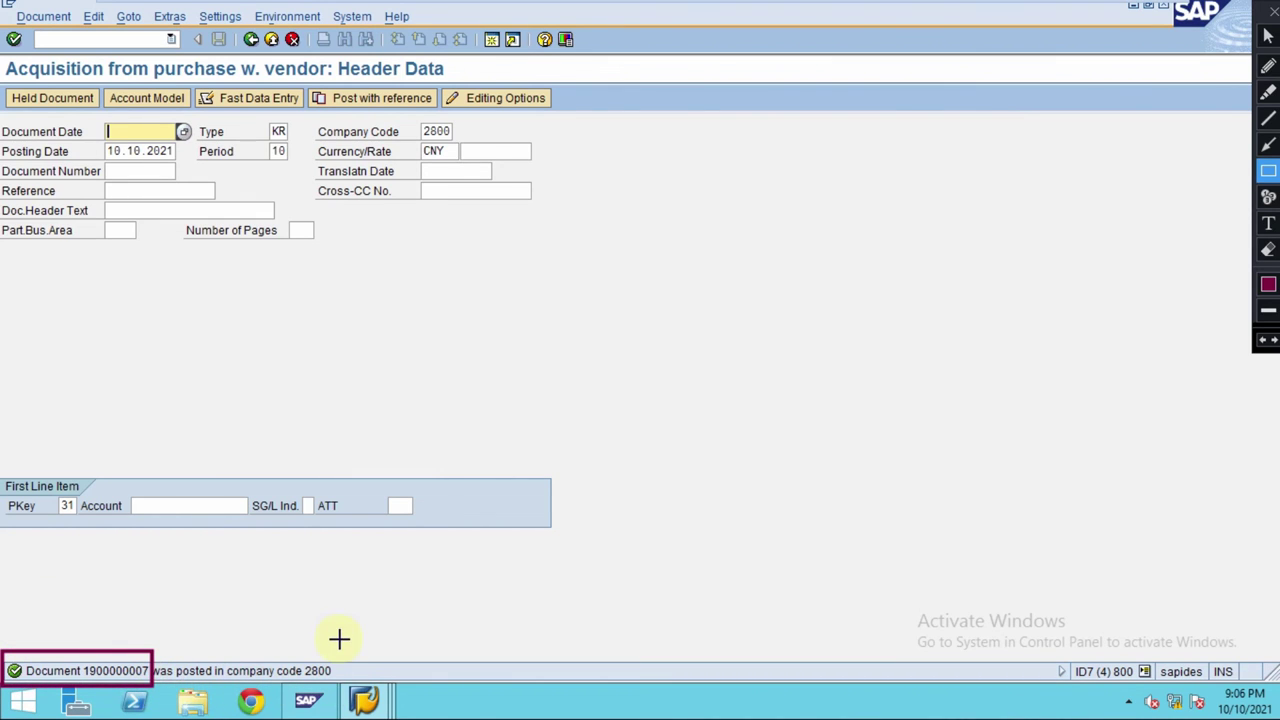
key(Escape)
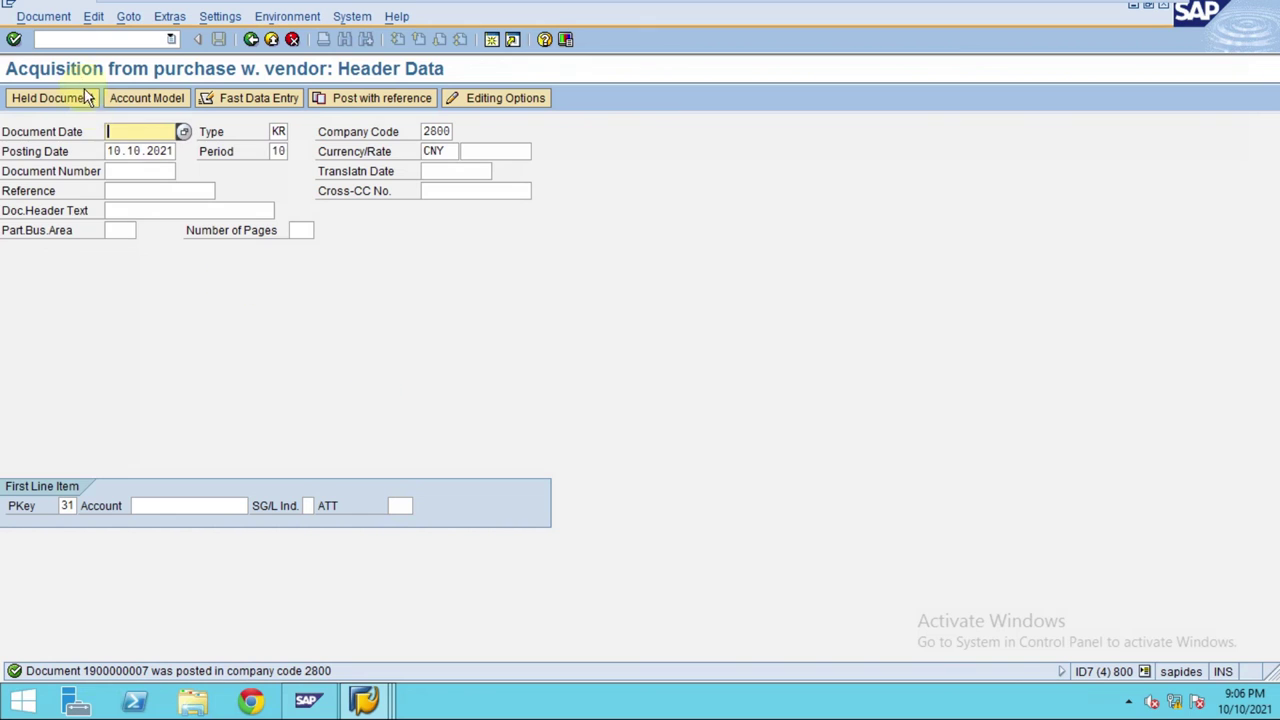
click(48, 17)
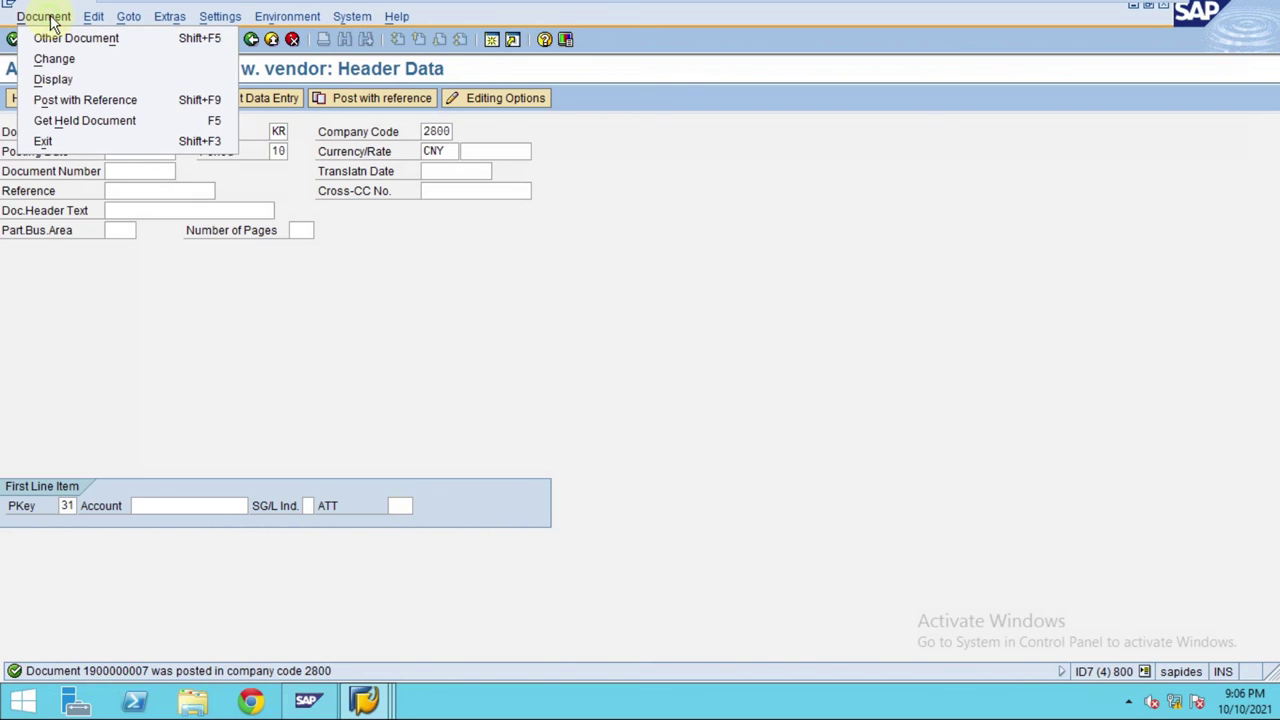
click(60, 79)
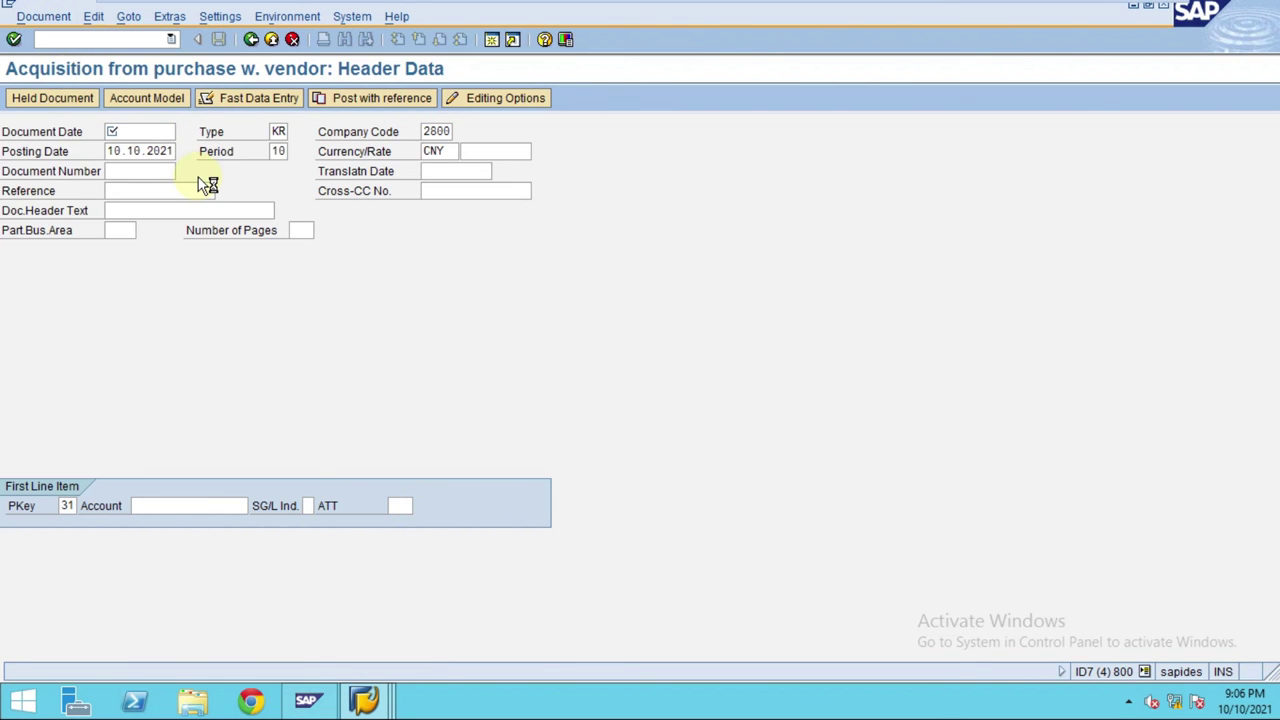
click(366, 702)
click(366, 702)
click(551, 320)
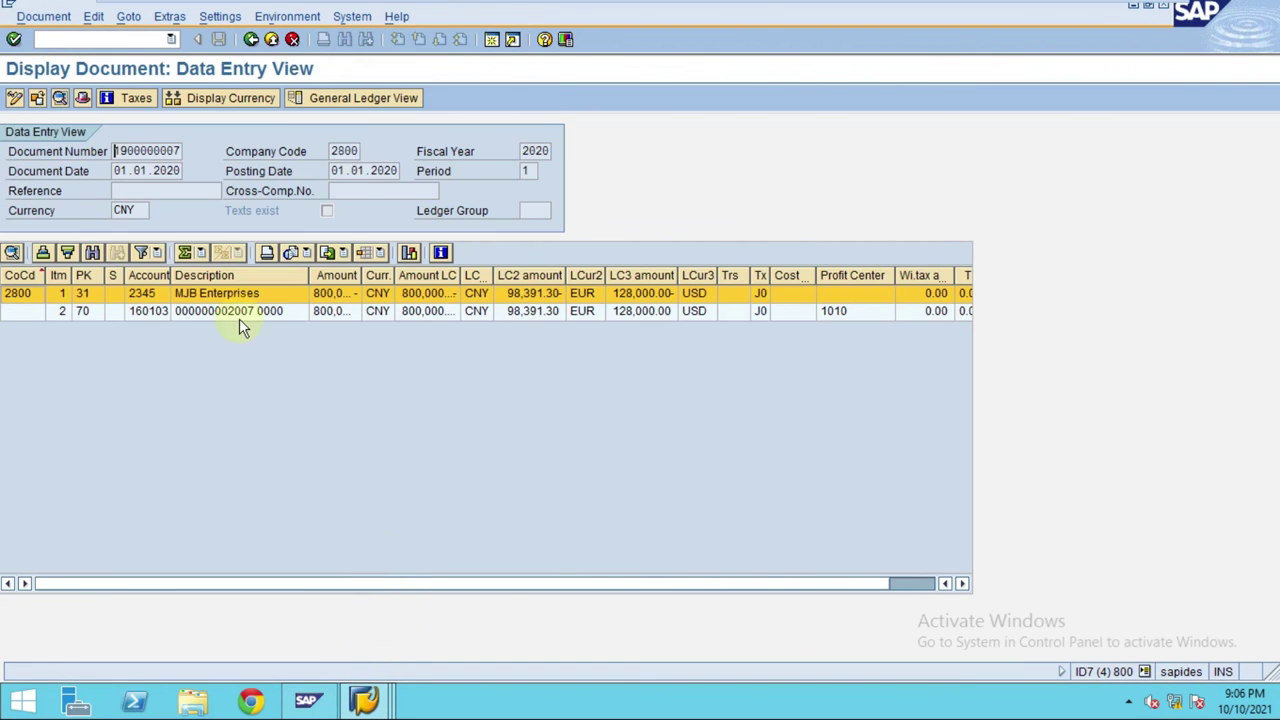